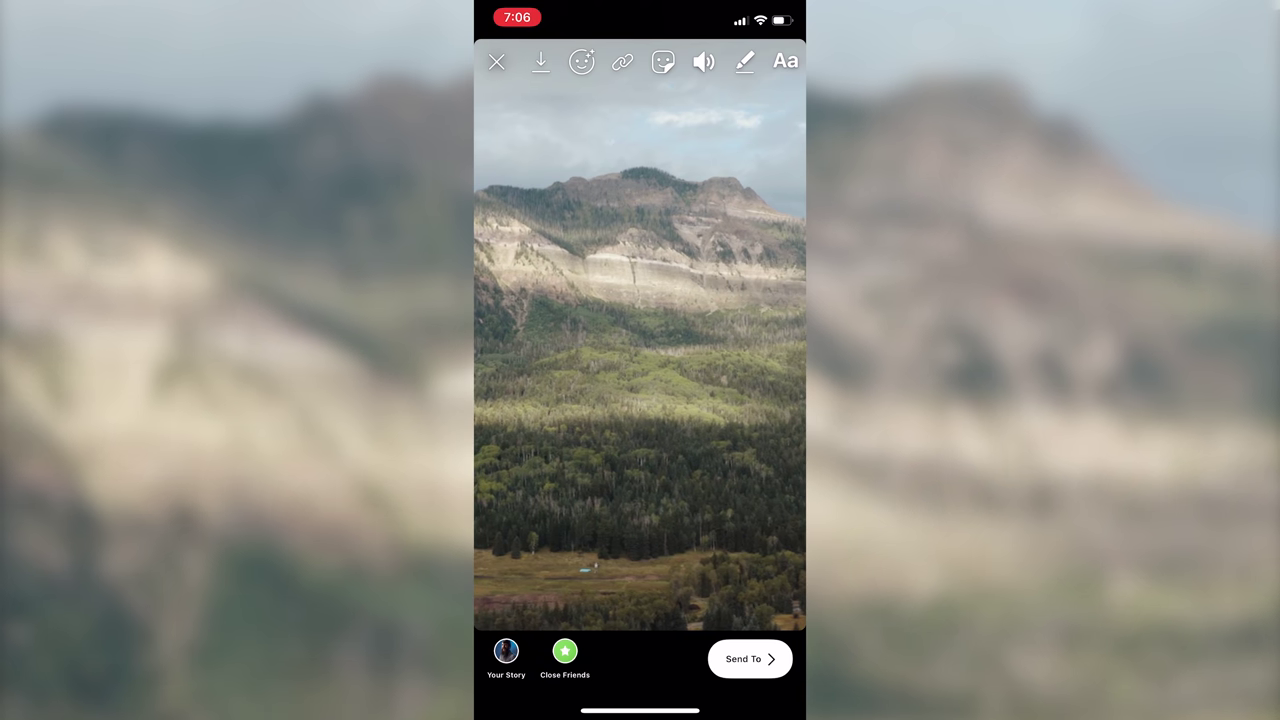
# - Add the caption 'Wow mountains. Much pretty. So beautiful.' and drag it down over the forest
pyautogui.click(785, 61)
pyautogui.write('Wow mountains.')
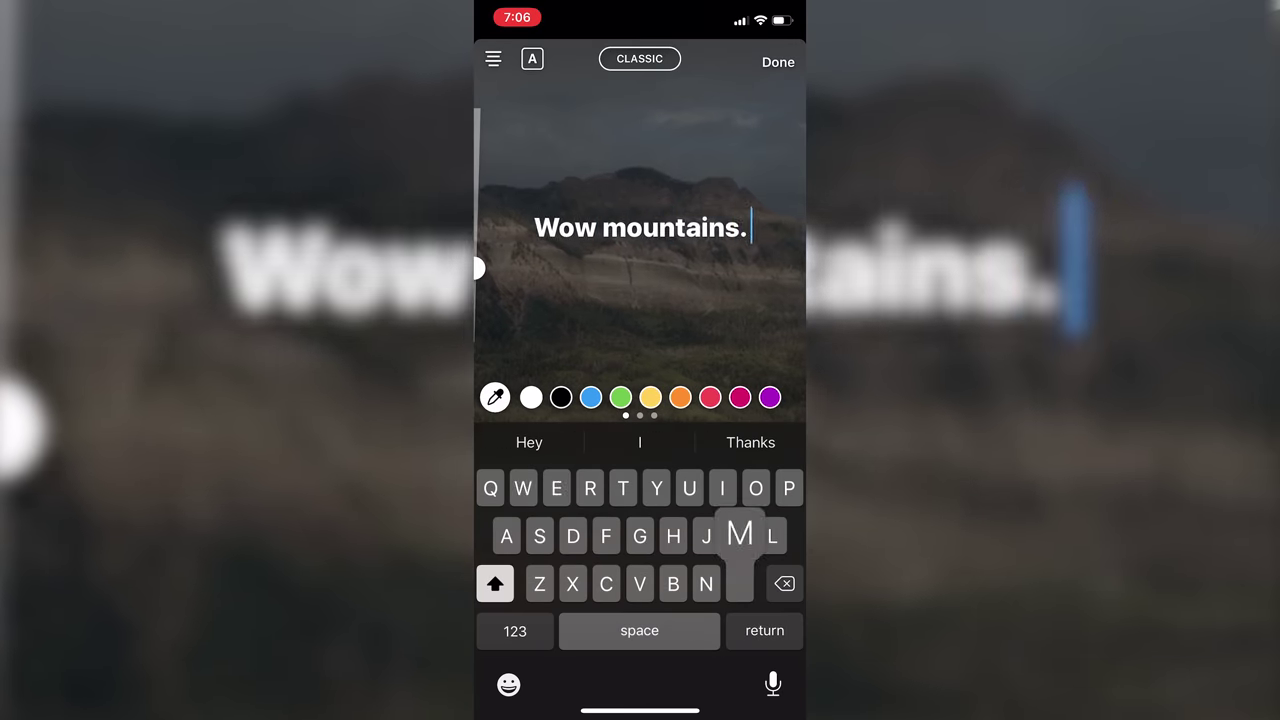
pyautogui.write(' Much pretty. So beautiful.')
pyautogui.click(774, 60)
pyautogui.moveTo(640, 360); pyautogui.dragTo(640, 482)
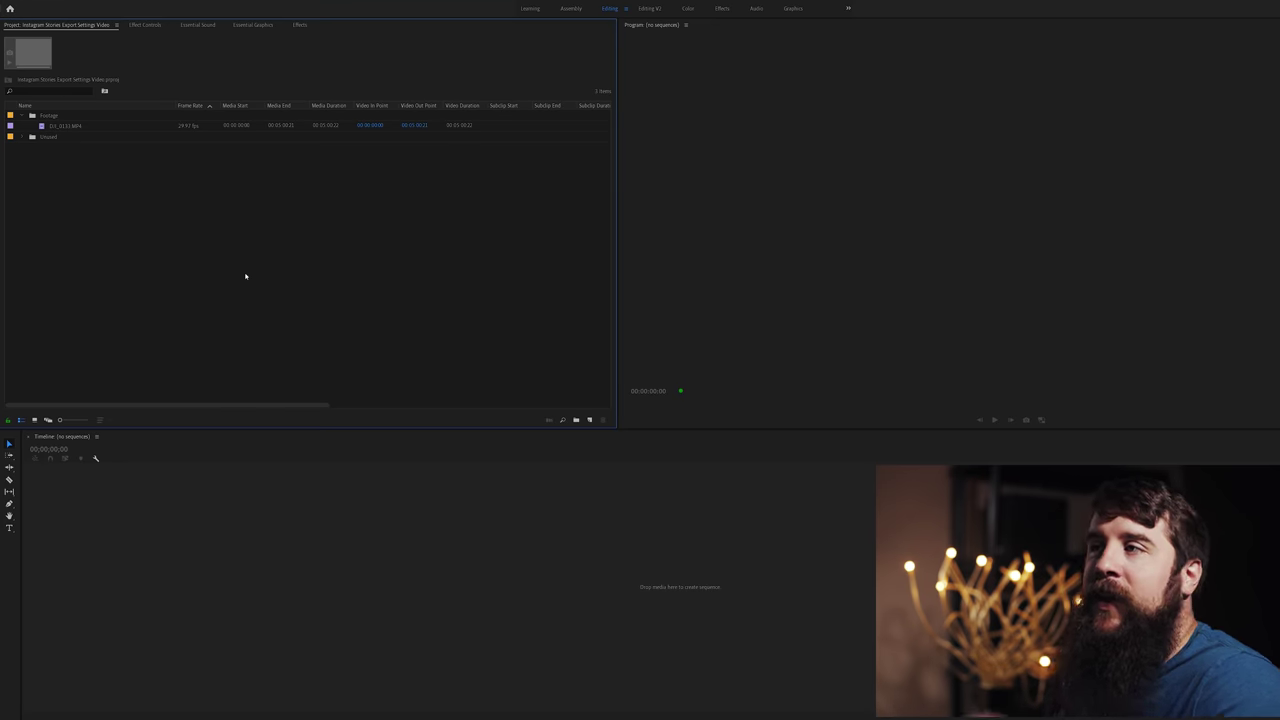
# - Start a new sequence and choose the Digital SLR 1080p DSLR 1080p30 preset
pyautogui.hotkey('ctrl', 'n')
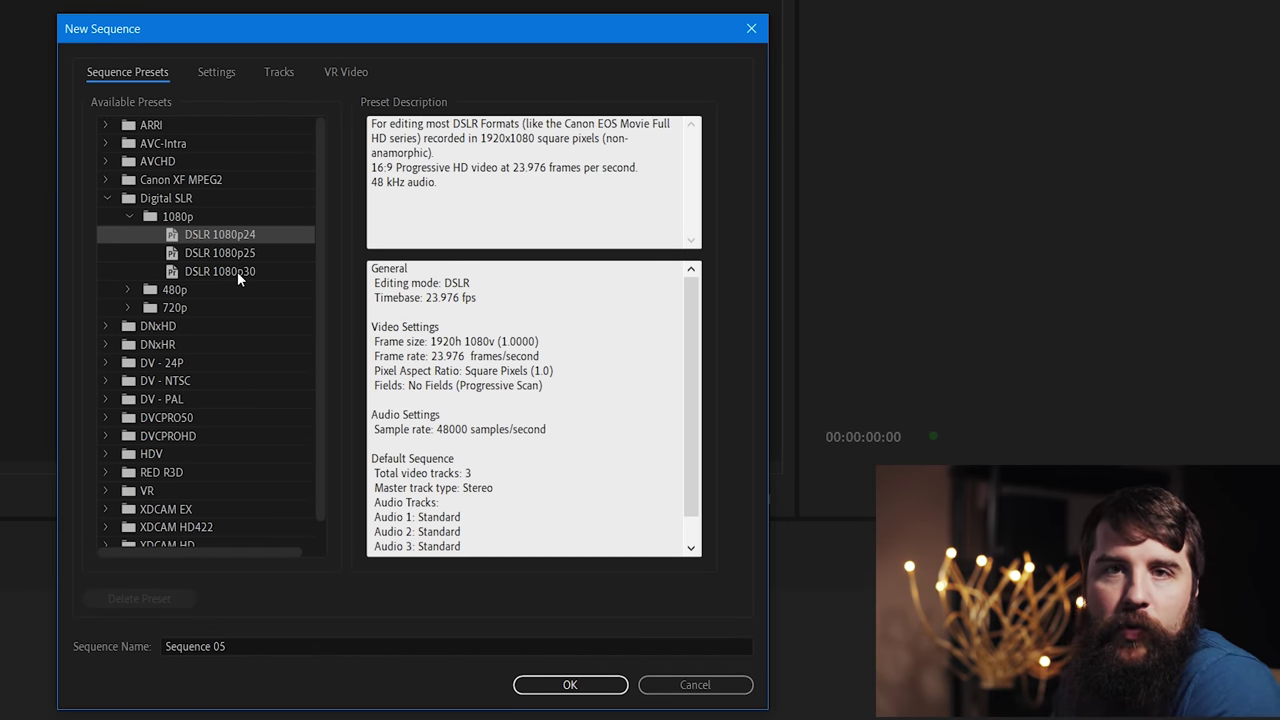
pyautogui.click(220, 271)
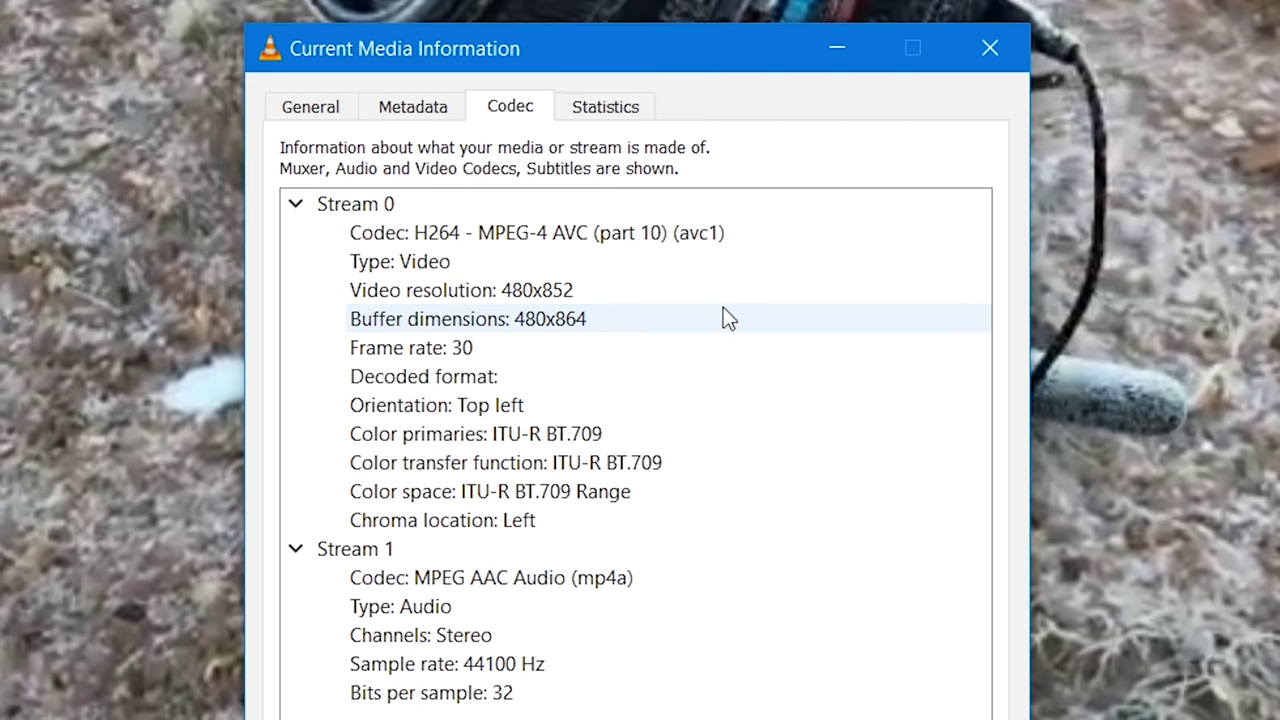
# - Check the story file's 480x852 video resolution in VLC's codec information
pyautogui.click(728, 292)
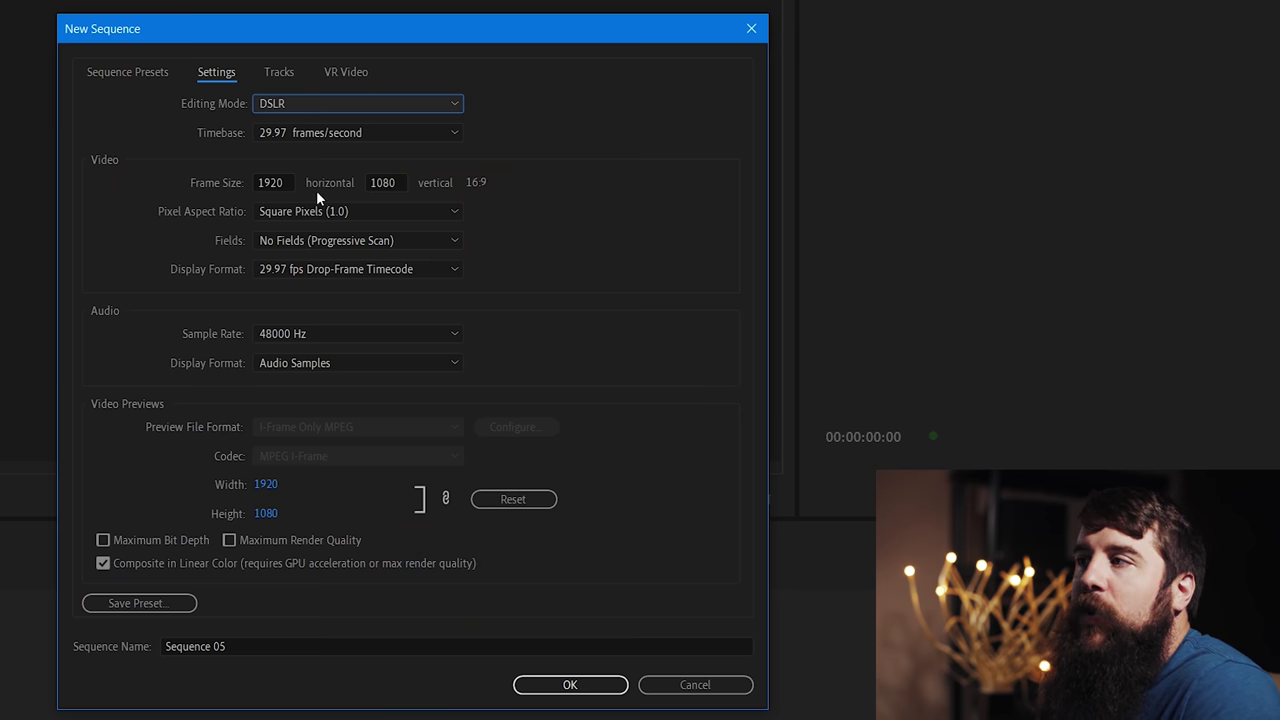
# - Set the sequence frame size to 480 by 852 and begin saving it as a preset
pyautogui.click(282, 183)
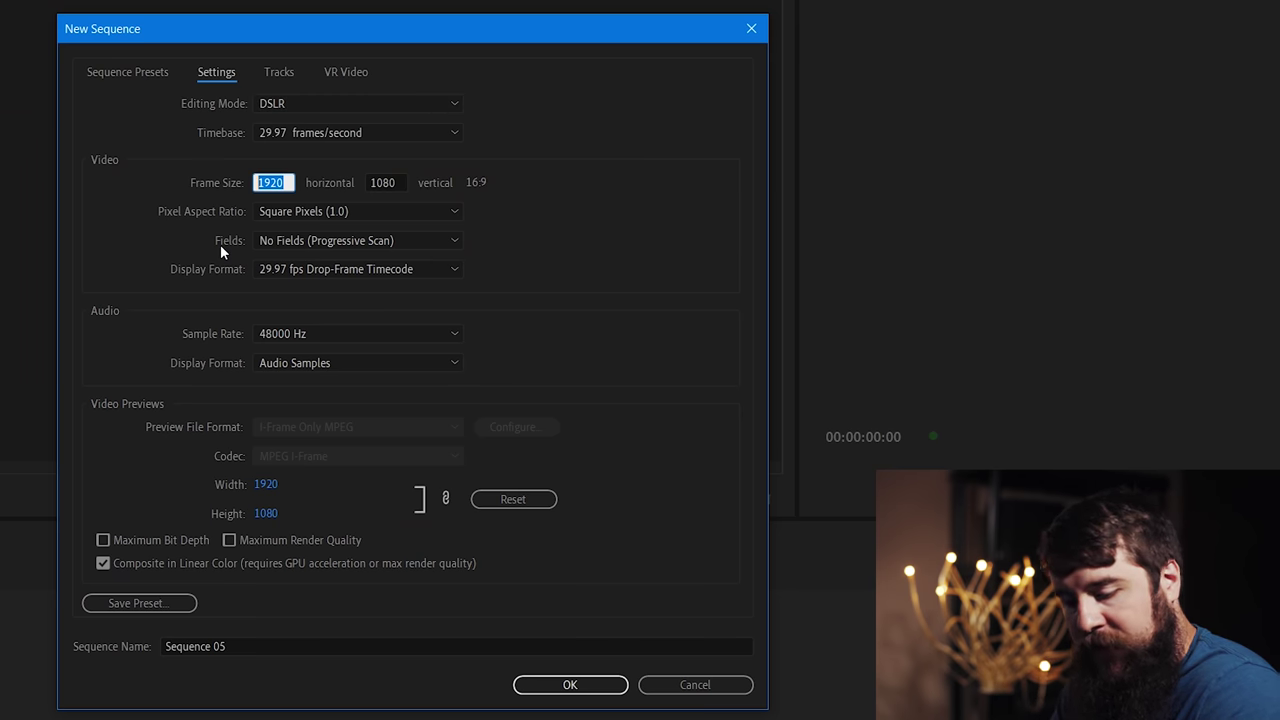
pyautogui.write('480')
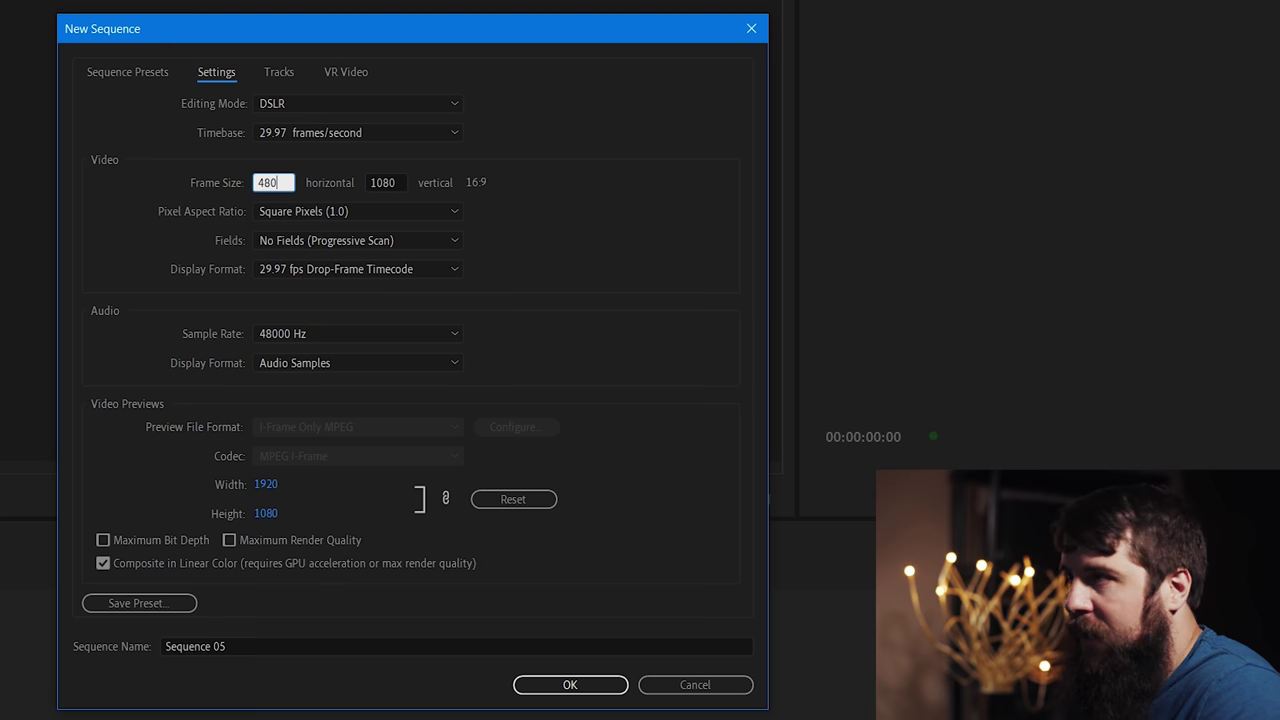
pyautogui.click(392, 182)
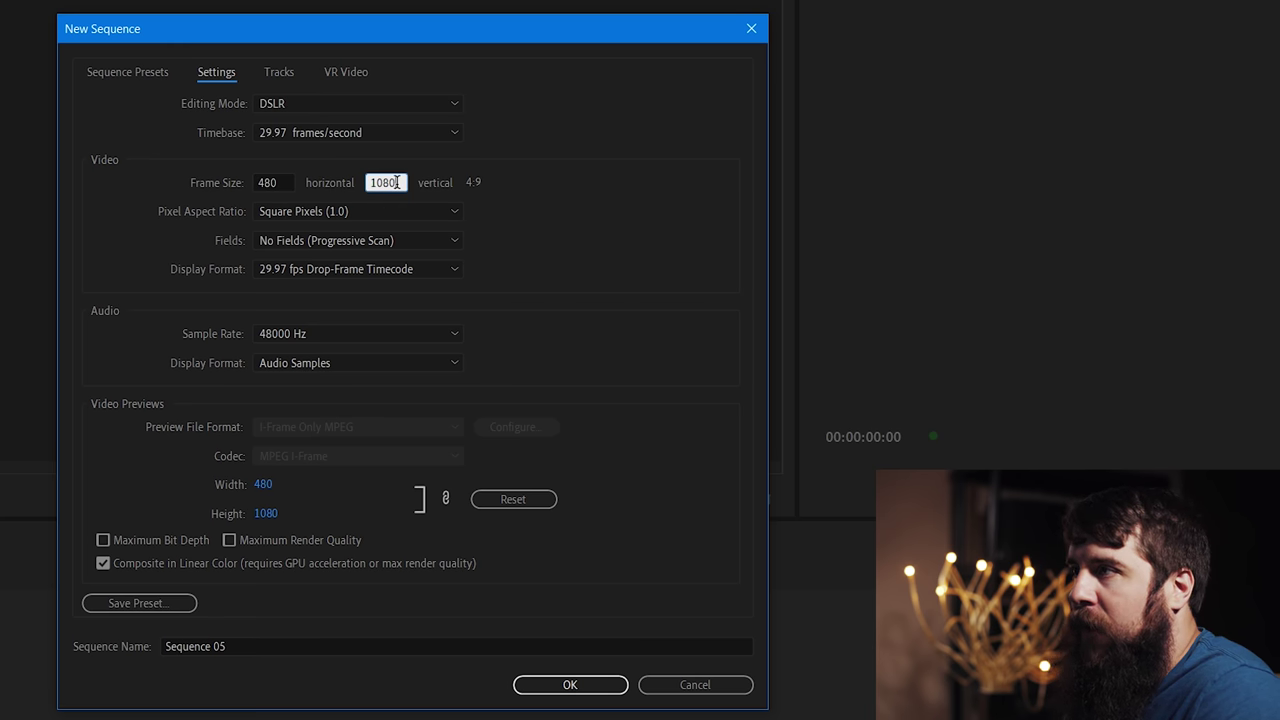
pyautogui.write('85')
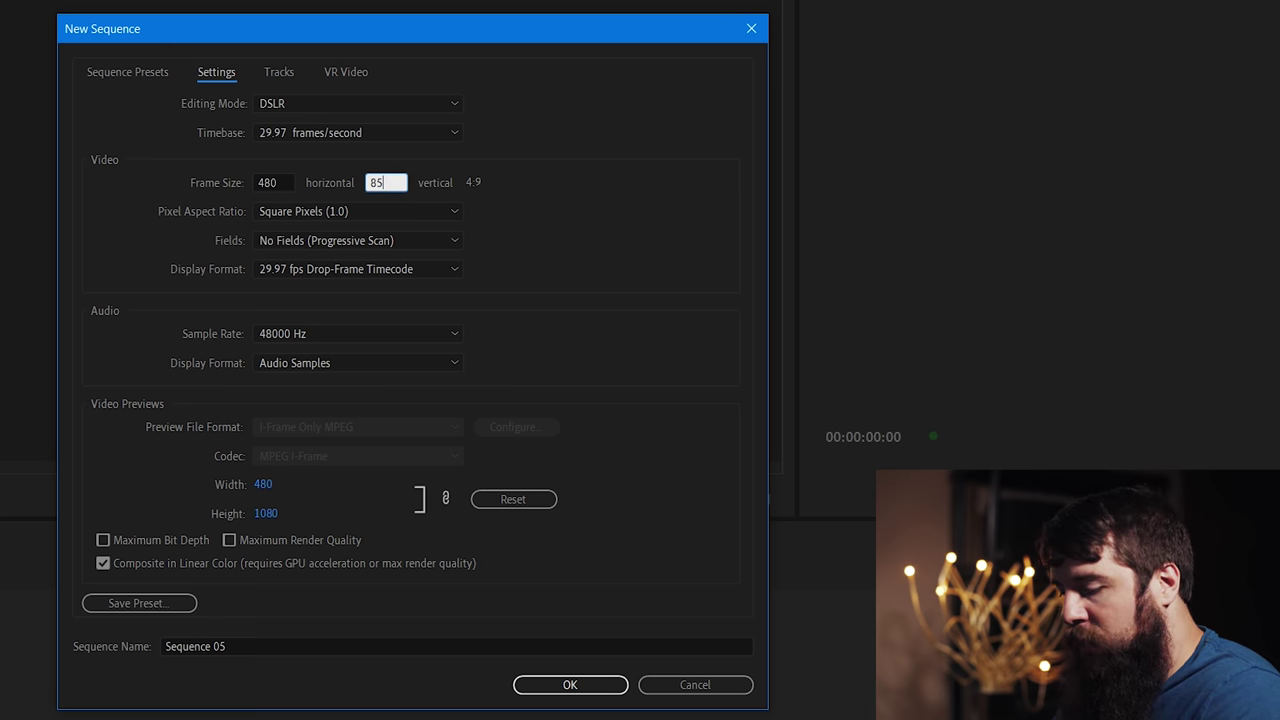
pyautogui.write('2')
pyautogui.press('Tab')
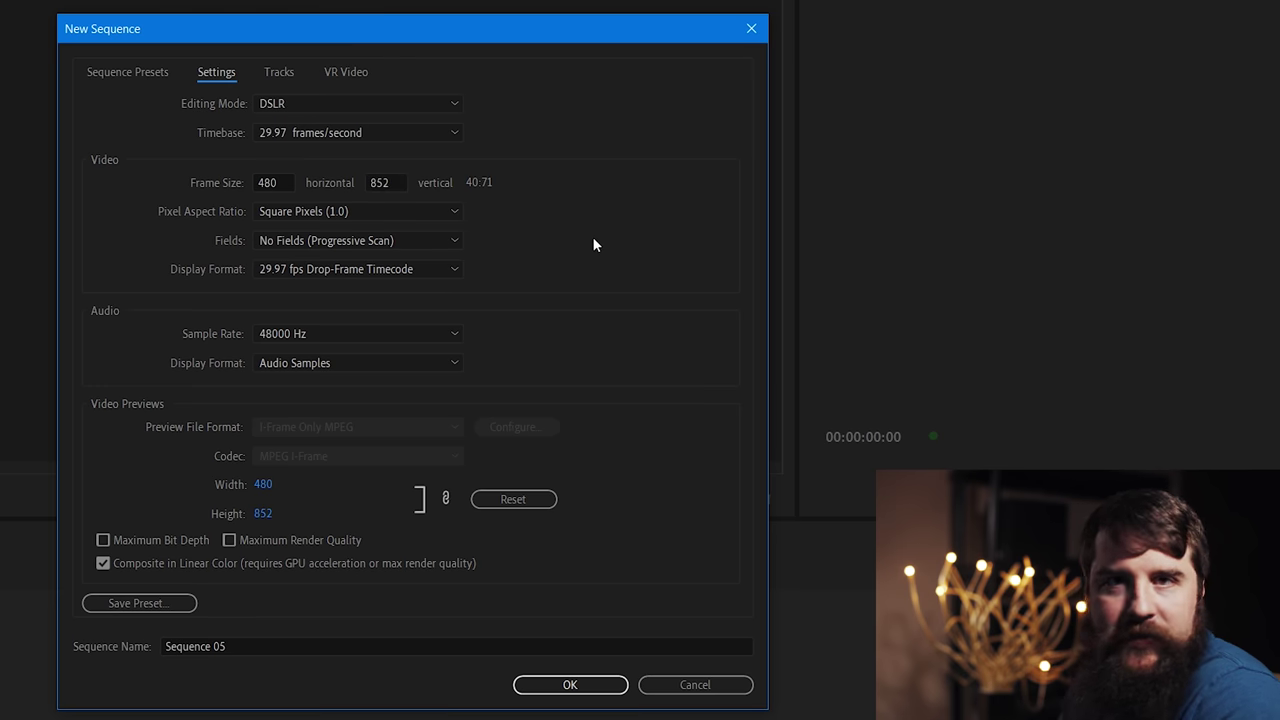
pyautogui.click(171, 606)
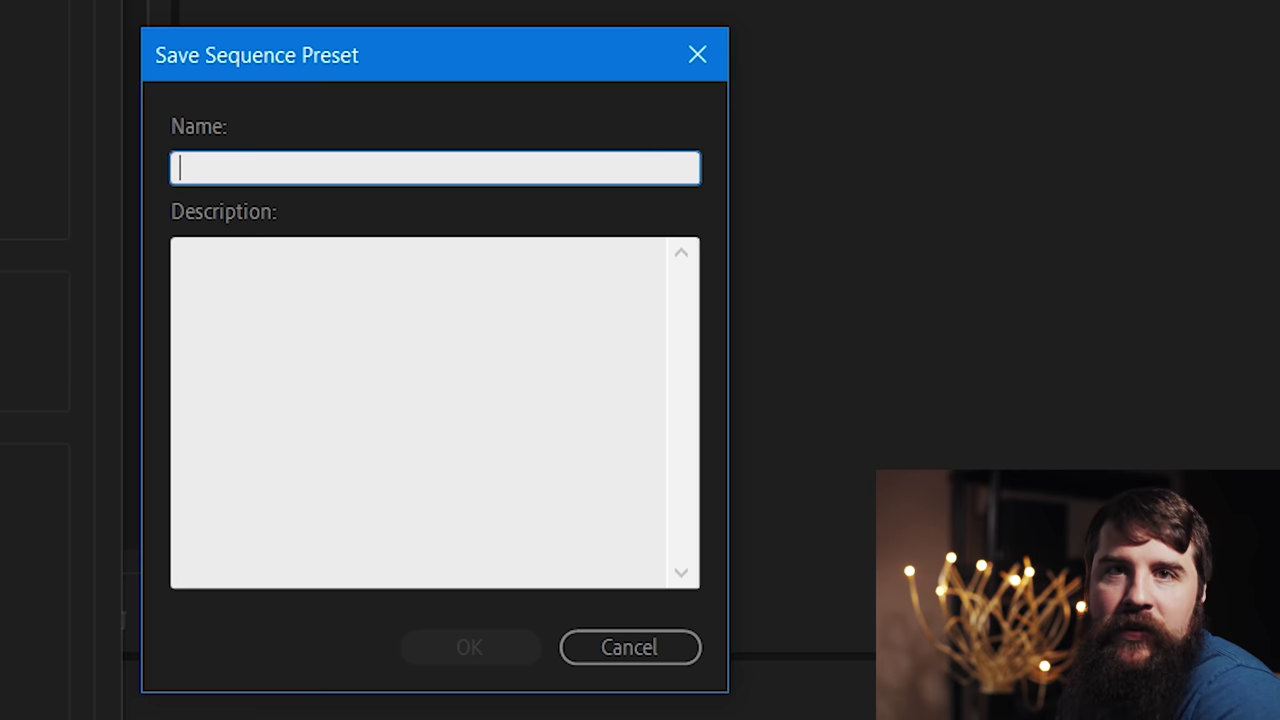
# - Enter 'IG Stories Vertical 480x852 29.97fps' as the new preset's name
pyautogui.write('I')
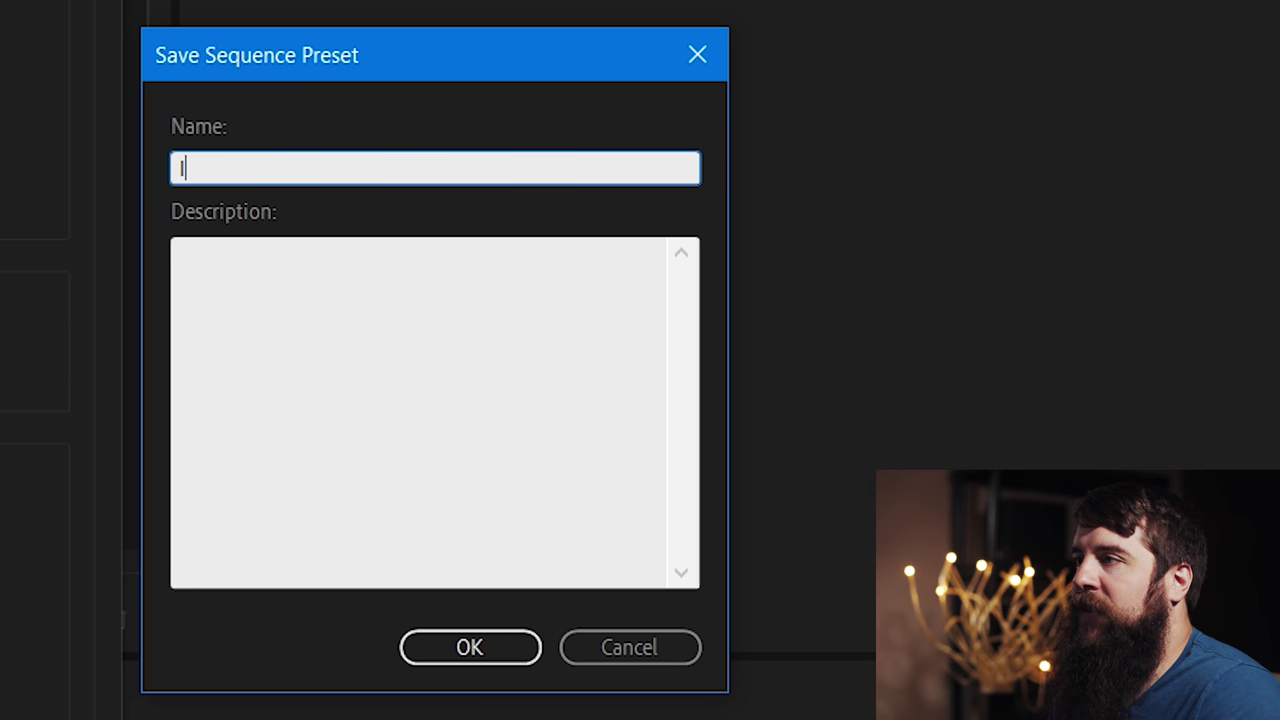
pyautogui.write('G Stories Vert')
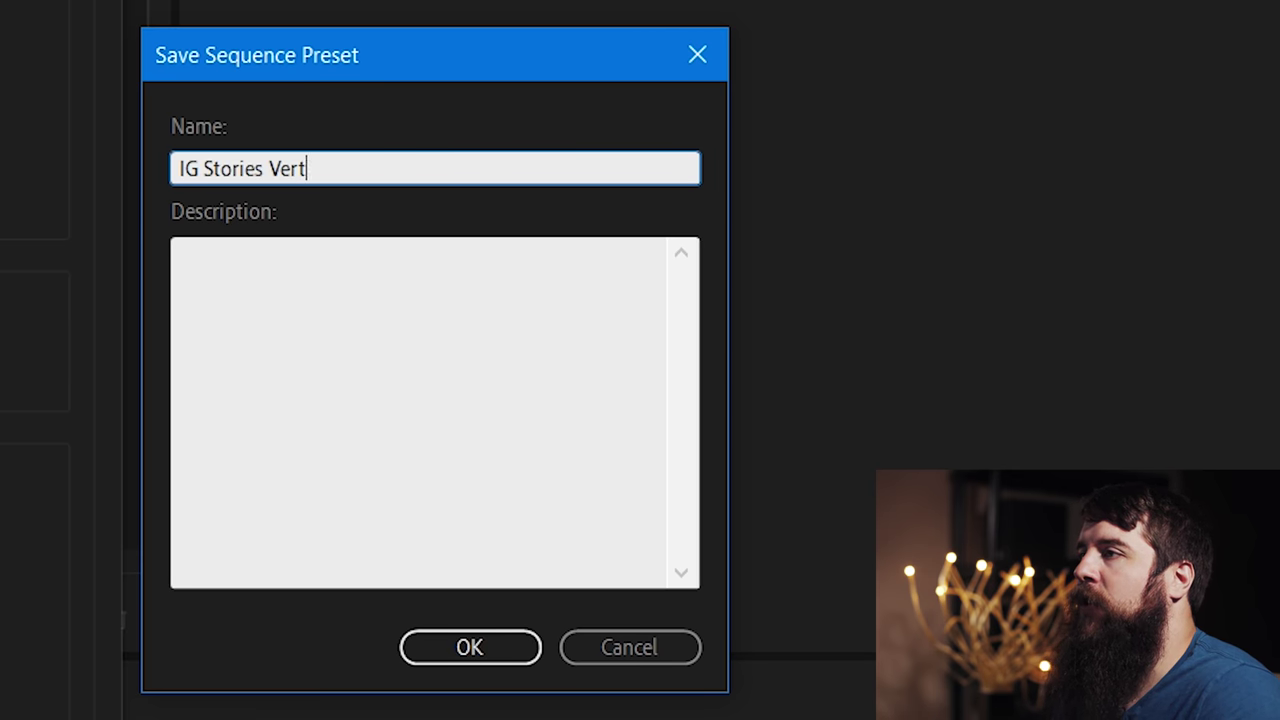
pyautogui.write('ical 480x8')
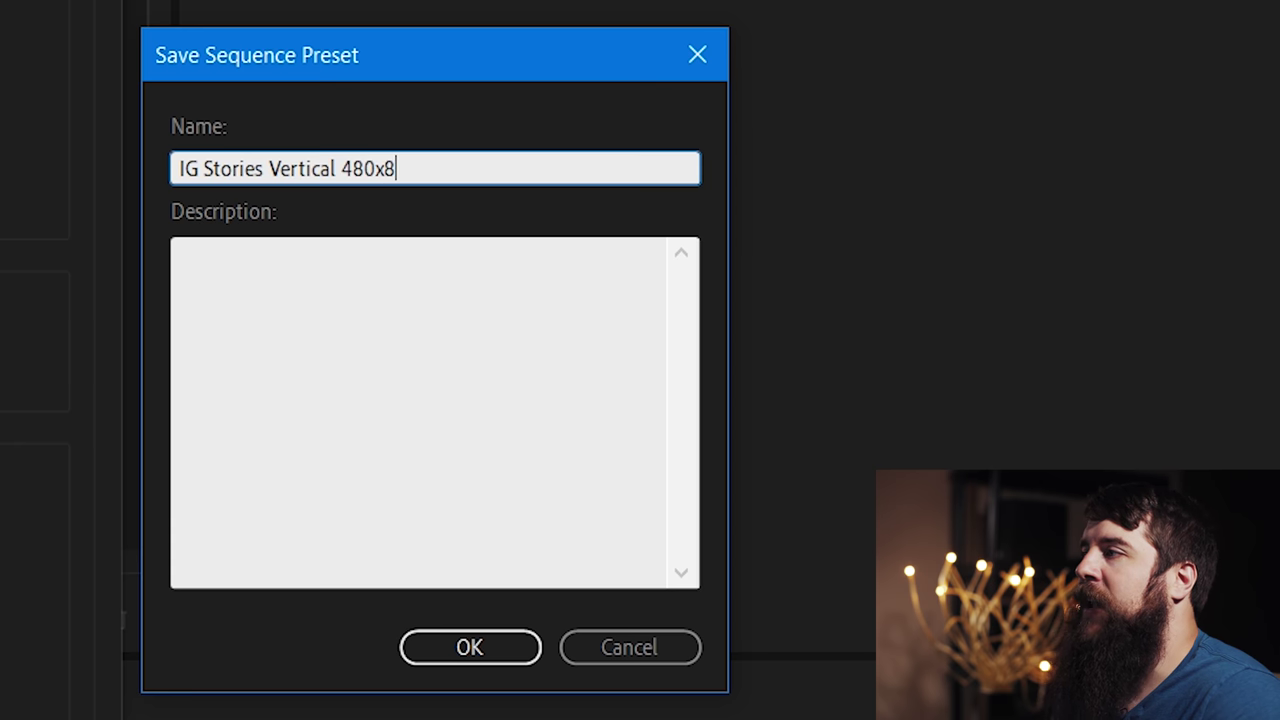
pyautogui.write('52 2')
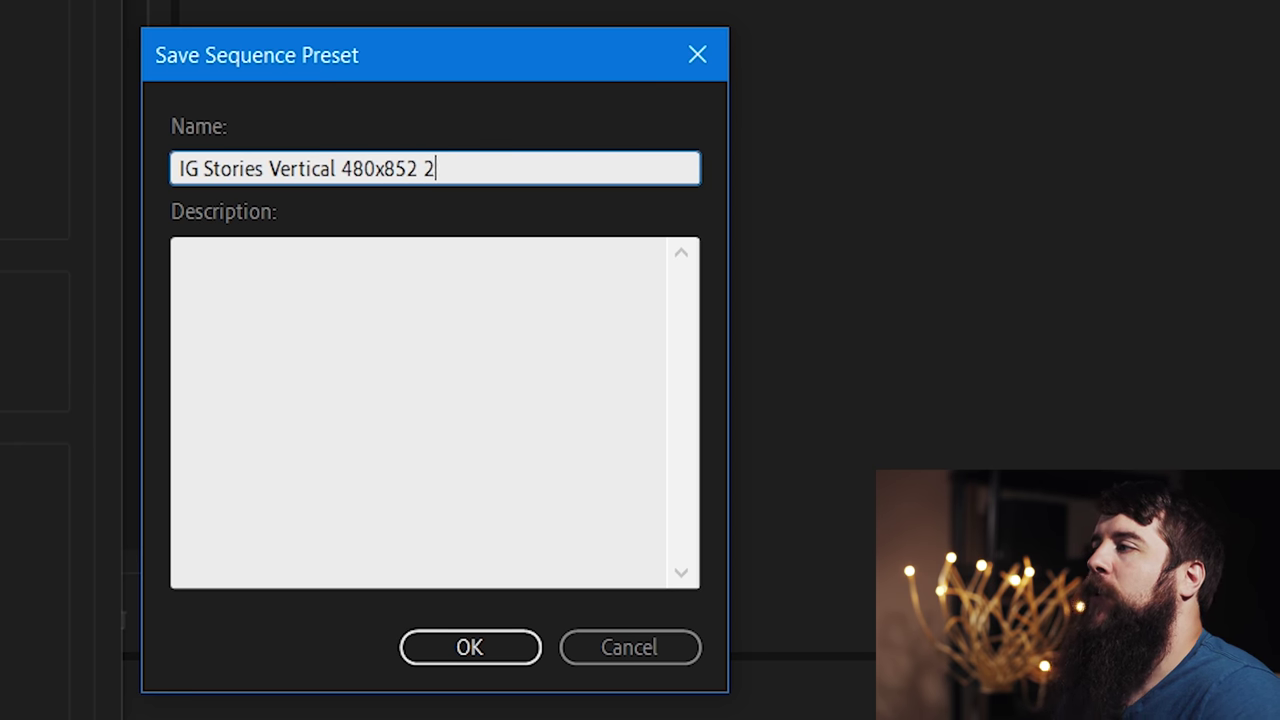
pyautogui.write('9.97fps')
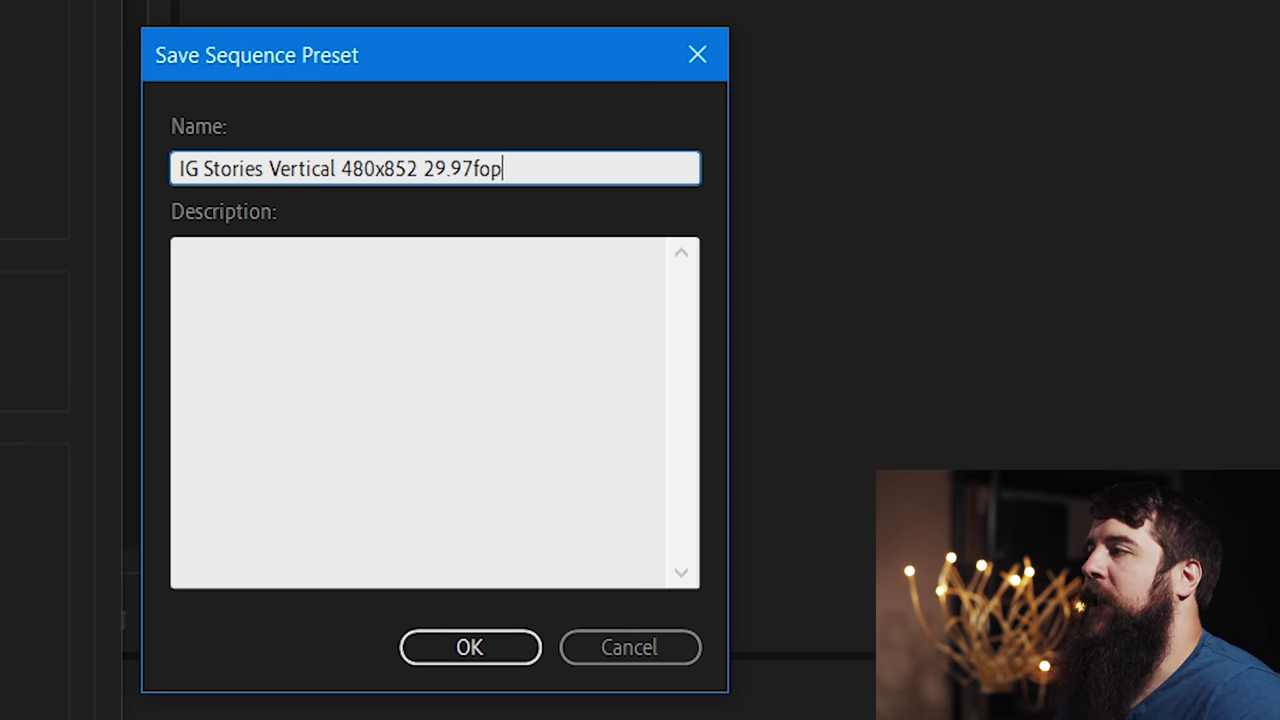
# - Save the IG Stories Vertical preset and select it under Custom presets
pyautogui.click(489, 654)
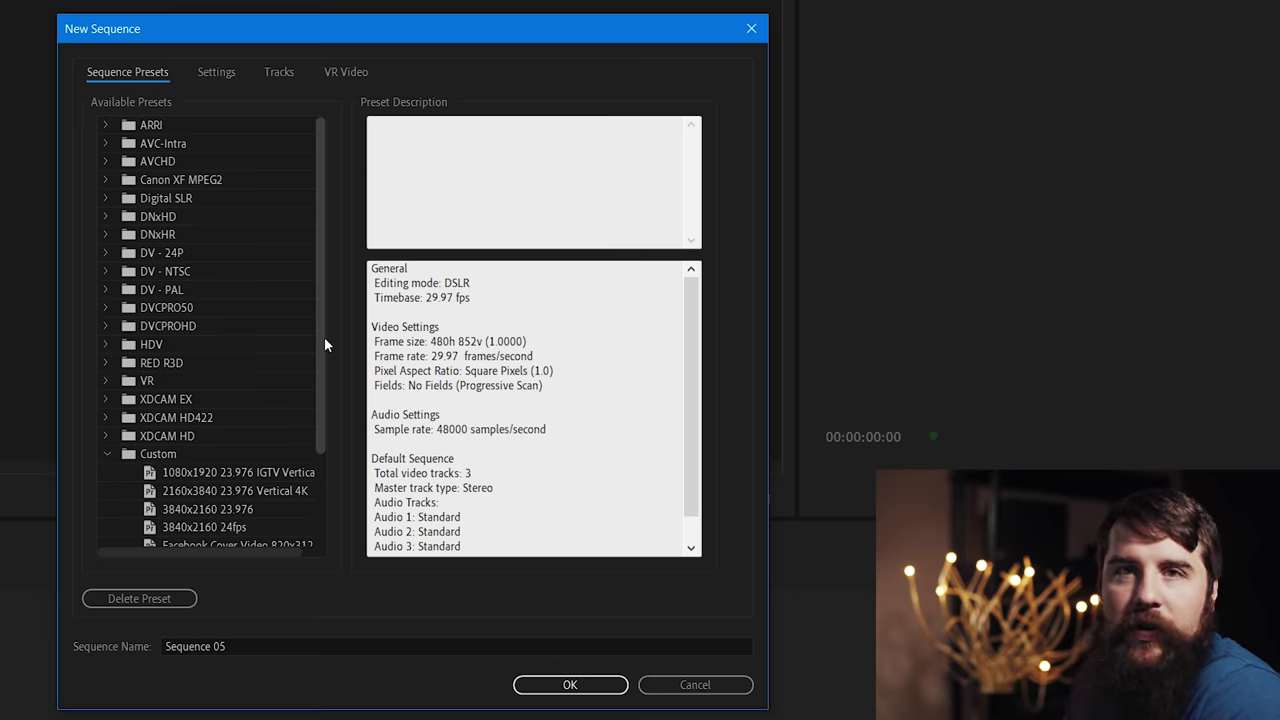
pyautogui.moveTo(323, 340); pyautogui.dragTo(331, 410)
pyautogui.scroll(-1, 237, 478)
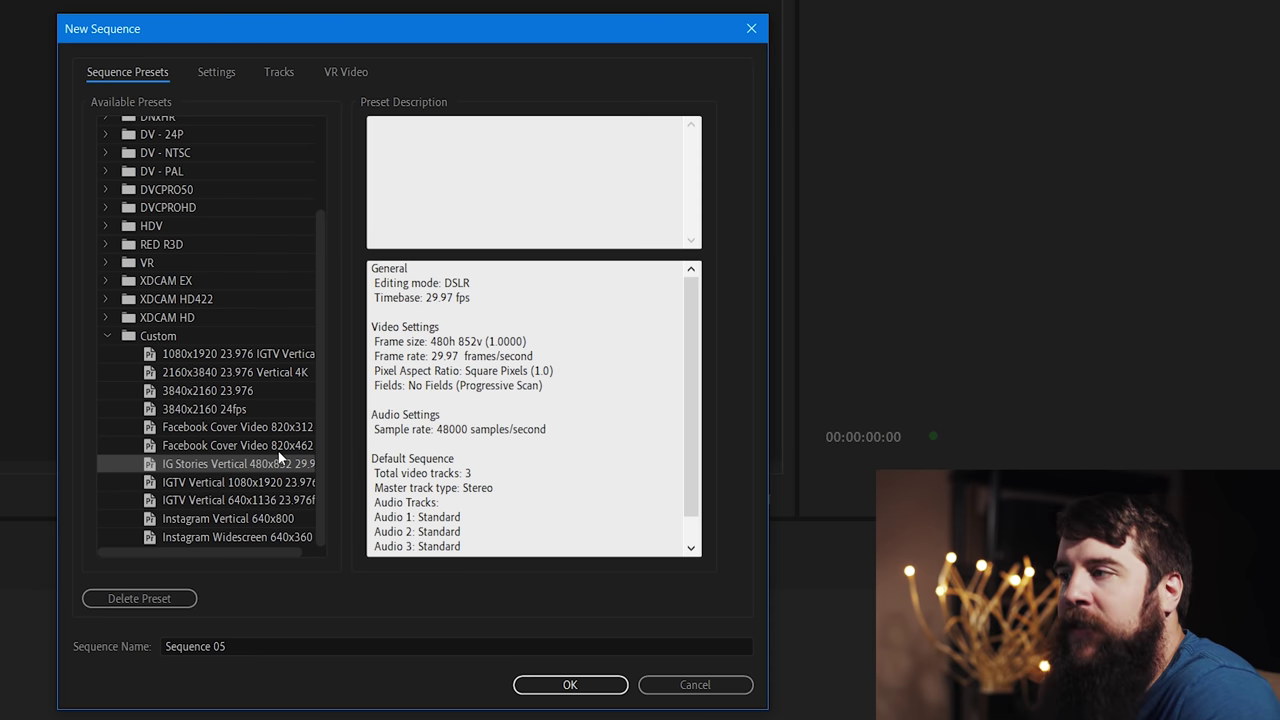
# - Create a sequence named 'Instagram Story' from that preset
pyautogui.moveTo(257, 646); pyautogui.dragTo(166, 660)
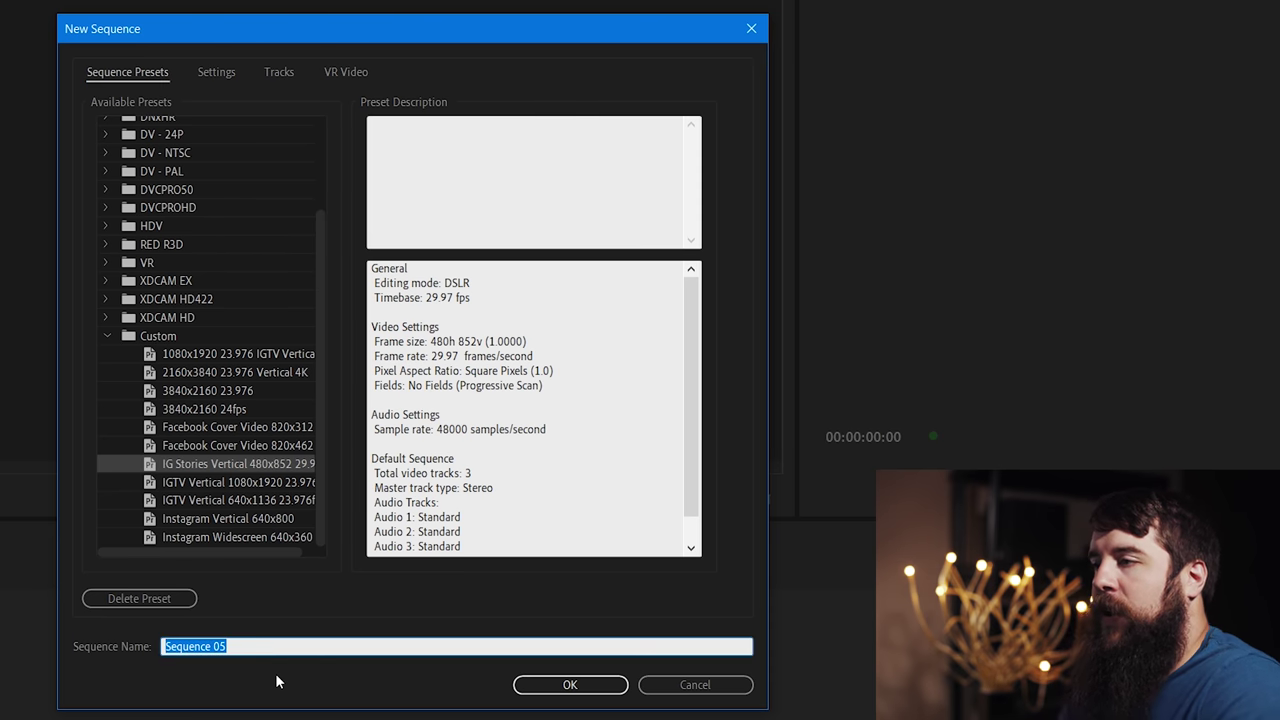
pyautogui.write('Inst')
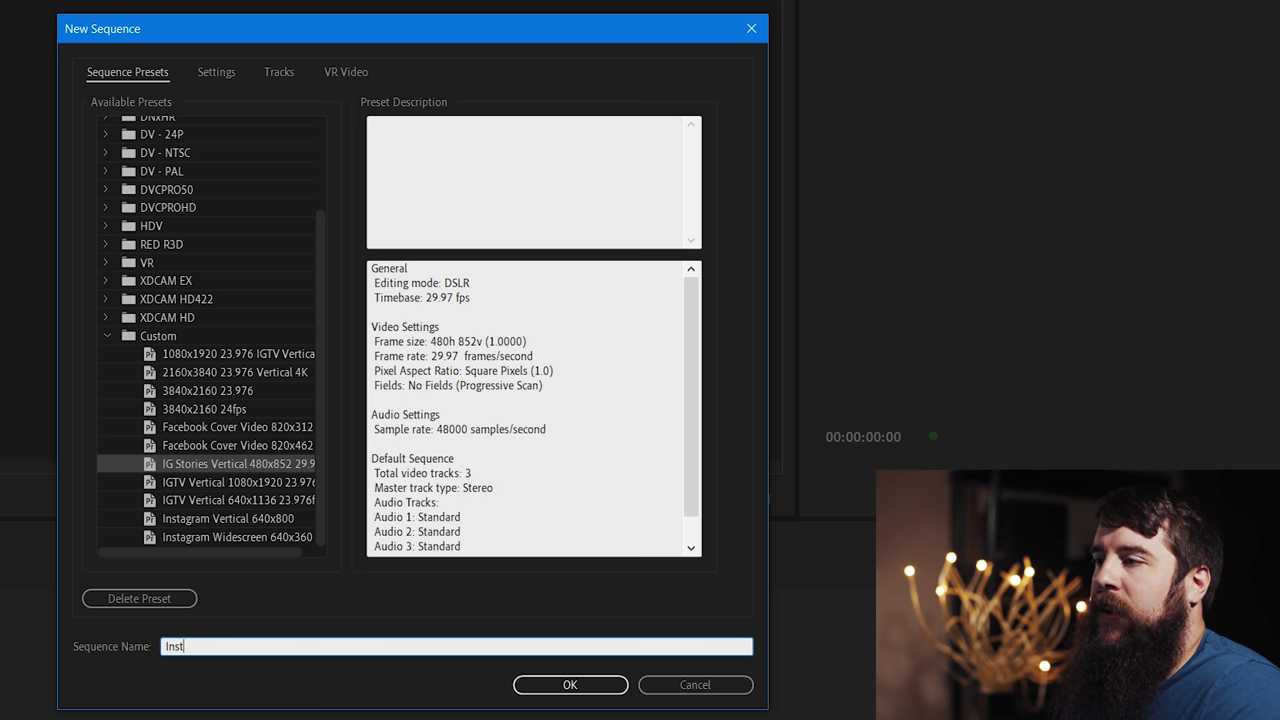
pyautogui.write('agram Story')
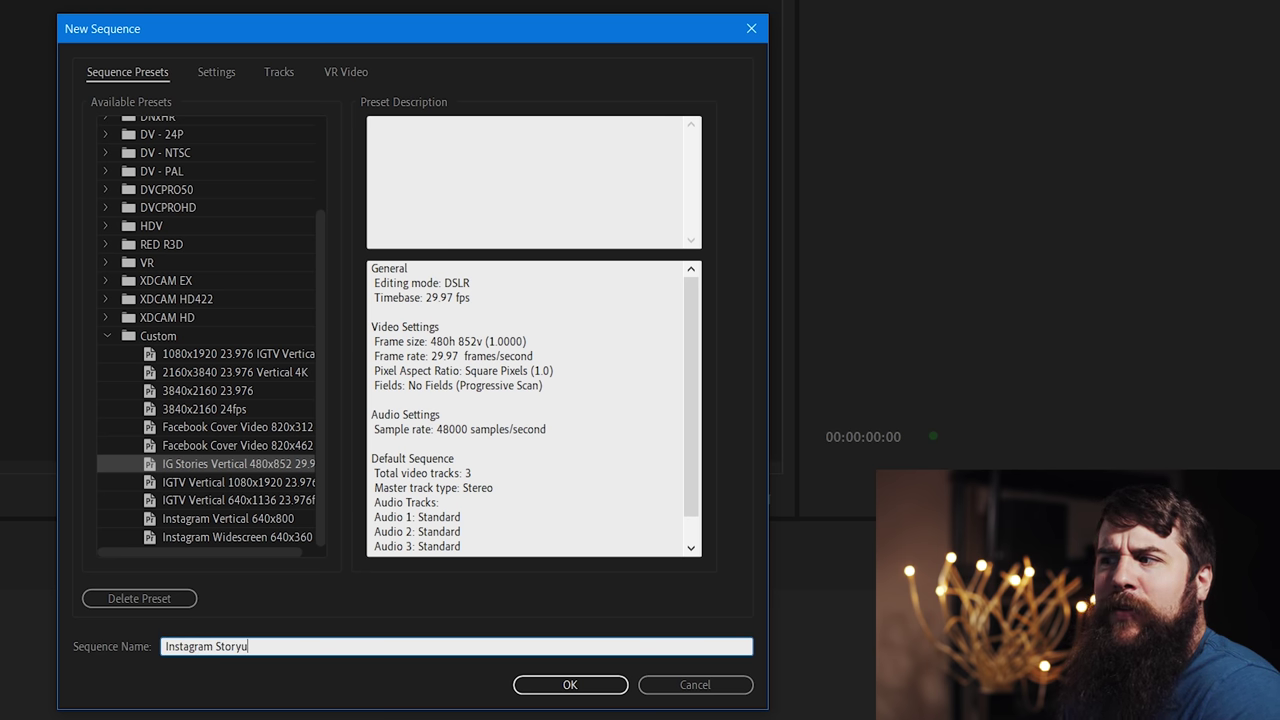
pyautogui.click(551, 686)
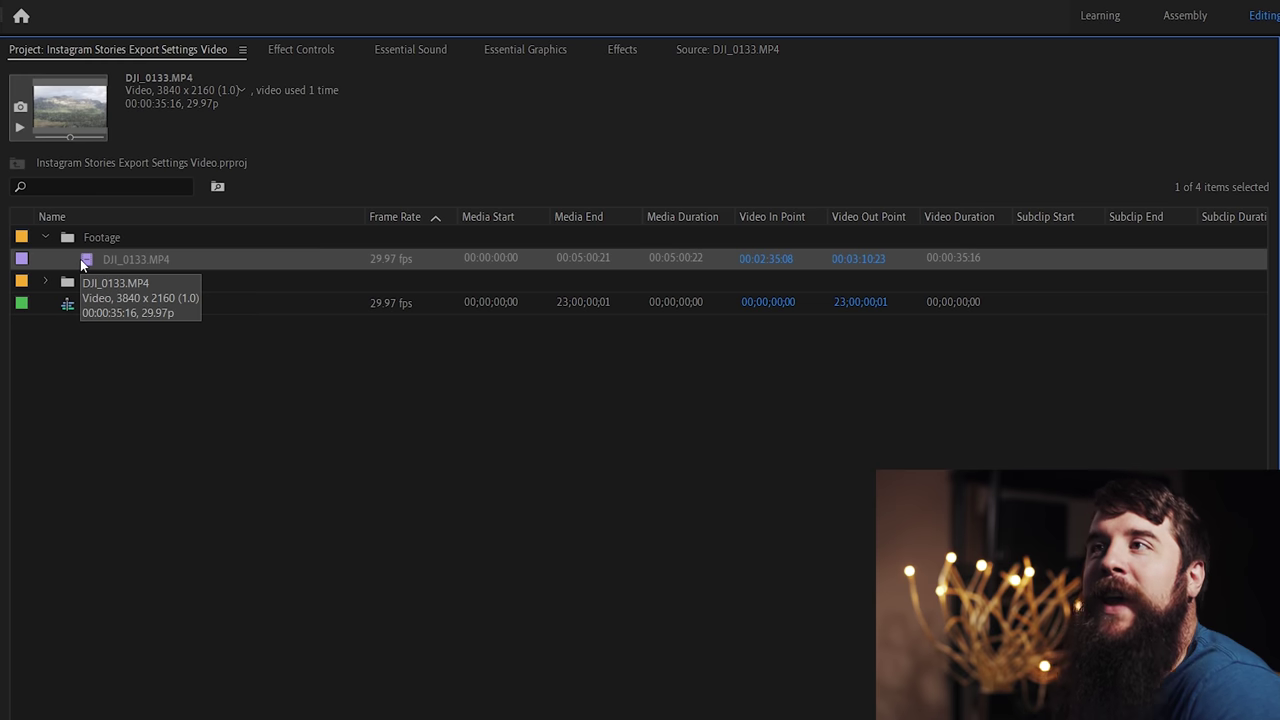
# - Place DJI_0133.MP4 on the timeline, keeping the sequence's existing vertical settings
pyautogui.moveTo(80, 259); pyautogui.dragTo(168, 660)
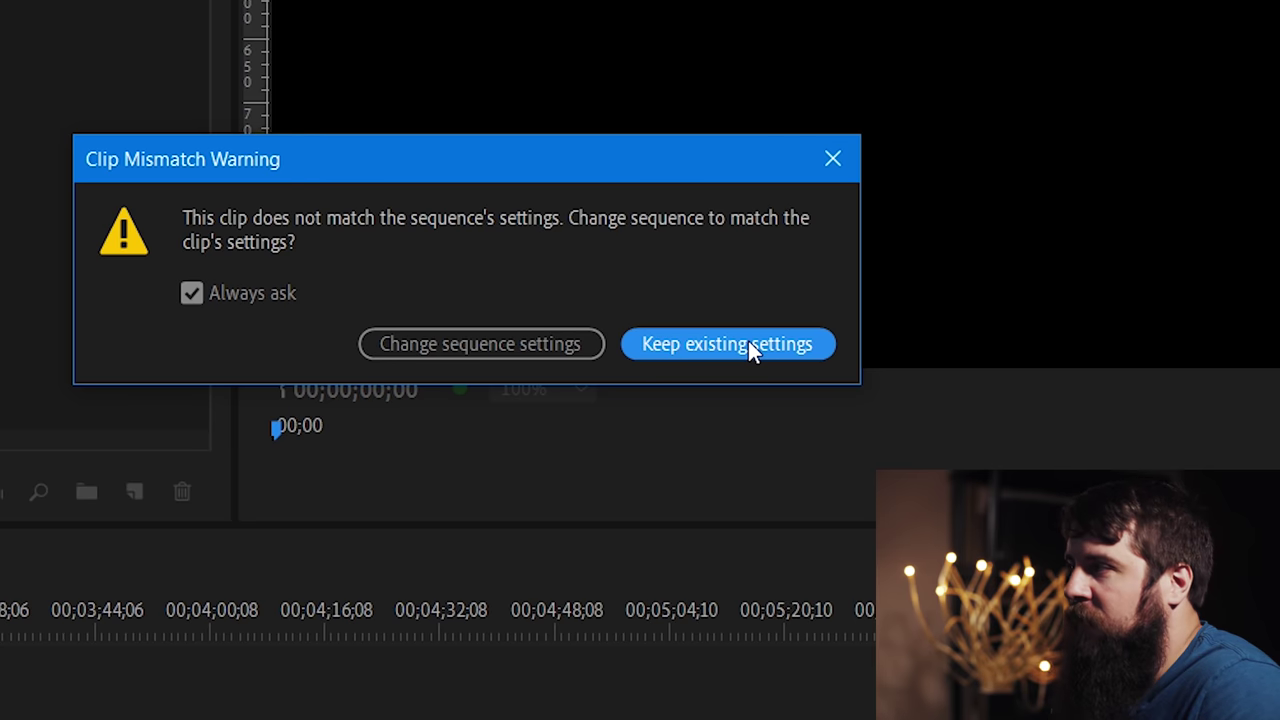
pyautogui.click(748, 344)
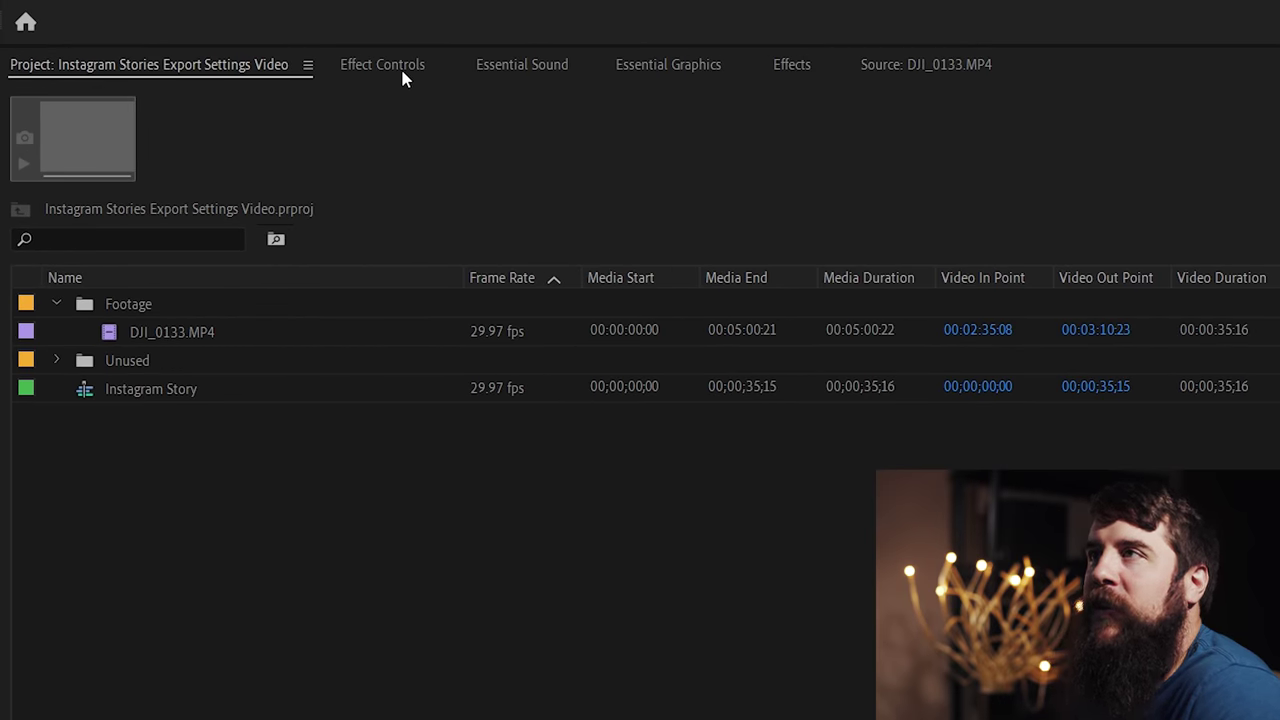
# - Move the drone clip to position 240, 426 in Effect Controls
pyautogui.click(403, 66)
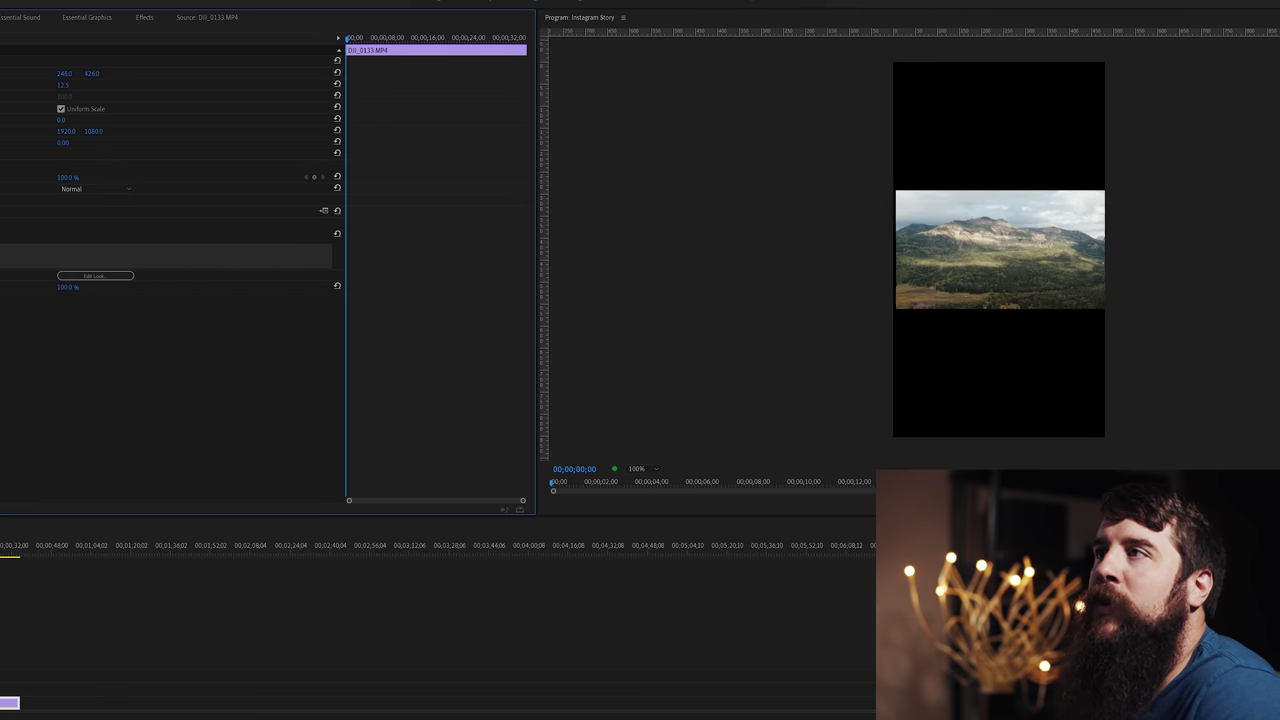
pyautogui.moveTo(64, 73)
pyautogui.mouseDown()
pyautogui.moveTo(140, 73)
pyautogui.moveTo(20, 73)
pyautogui.moveTo(218, 73)
pyautogui.moveTo(64, 73)
pyautogui.mouseUp()
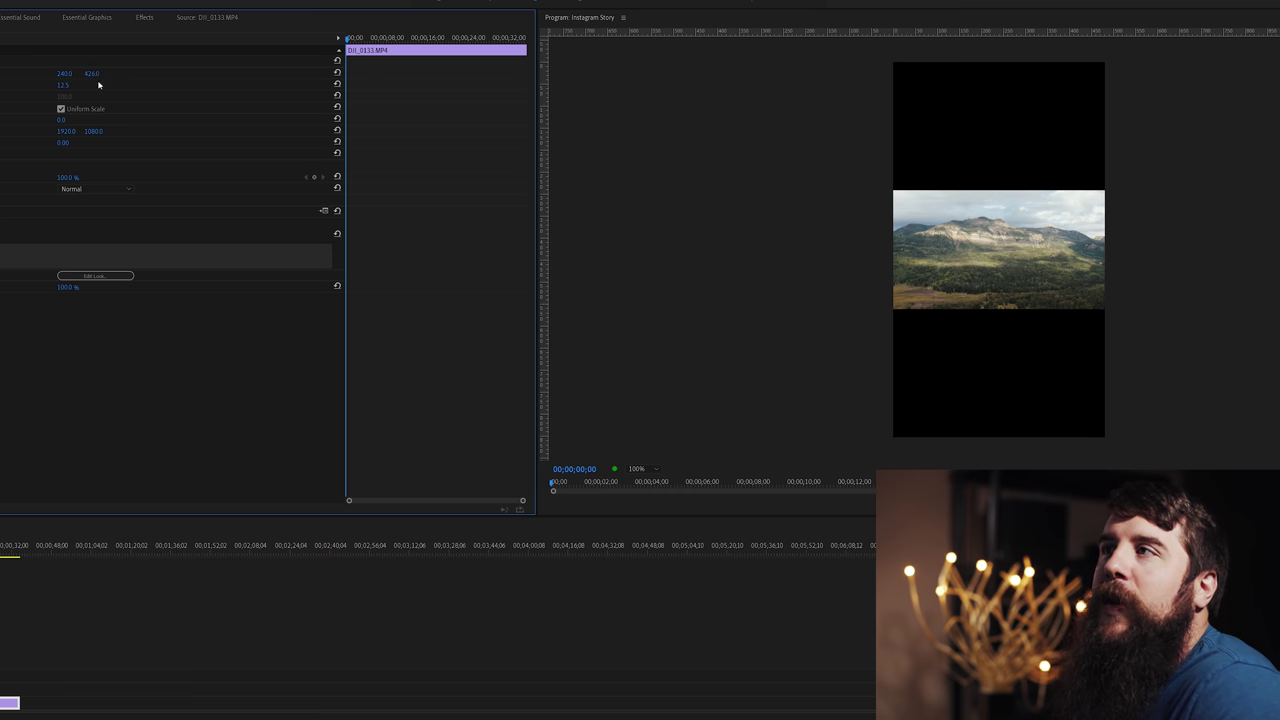
pyautogui.moveTo(93, 74); pyautogui.dragTo(131, 77)
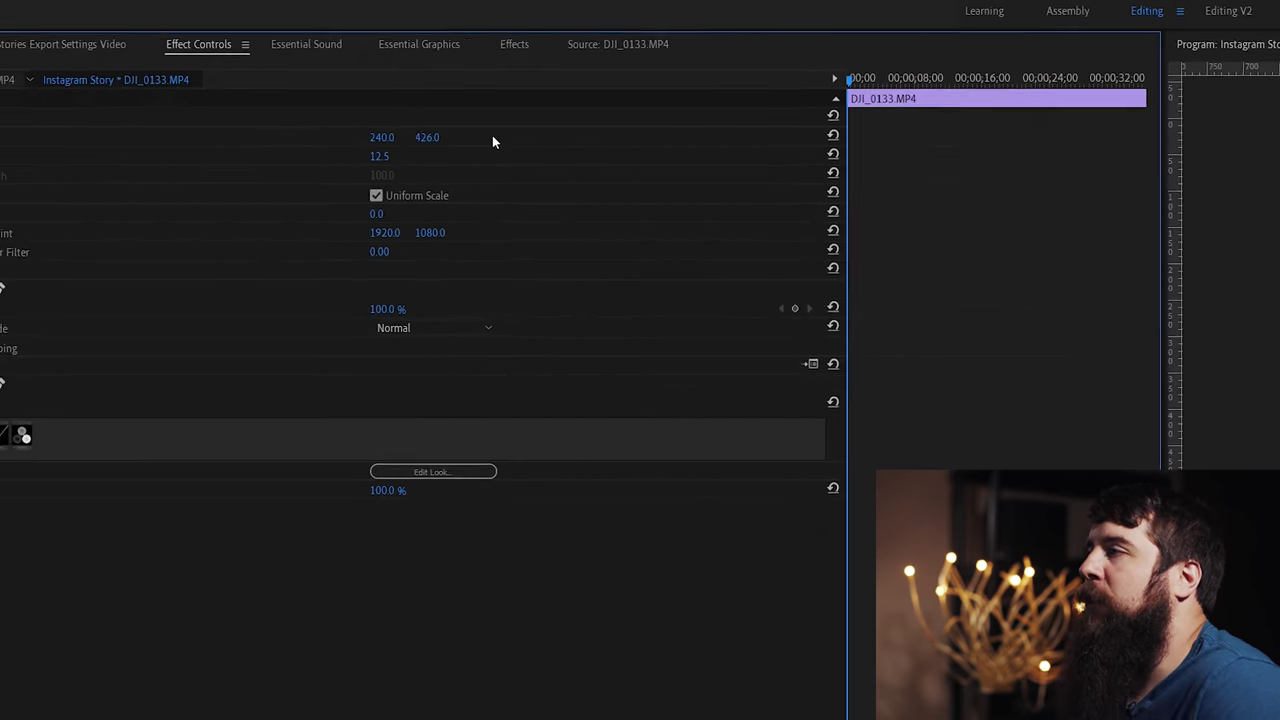
pyautogui.moveTo(214, 90); pyautogui.dragTo(186, 92)
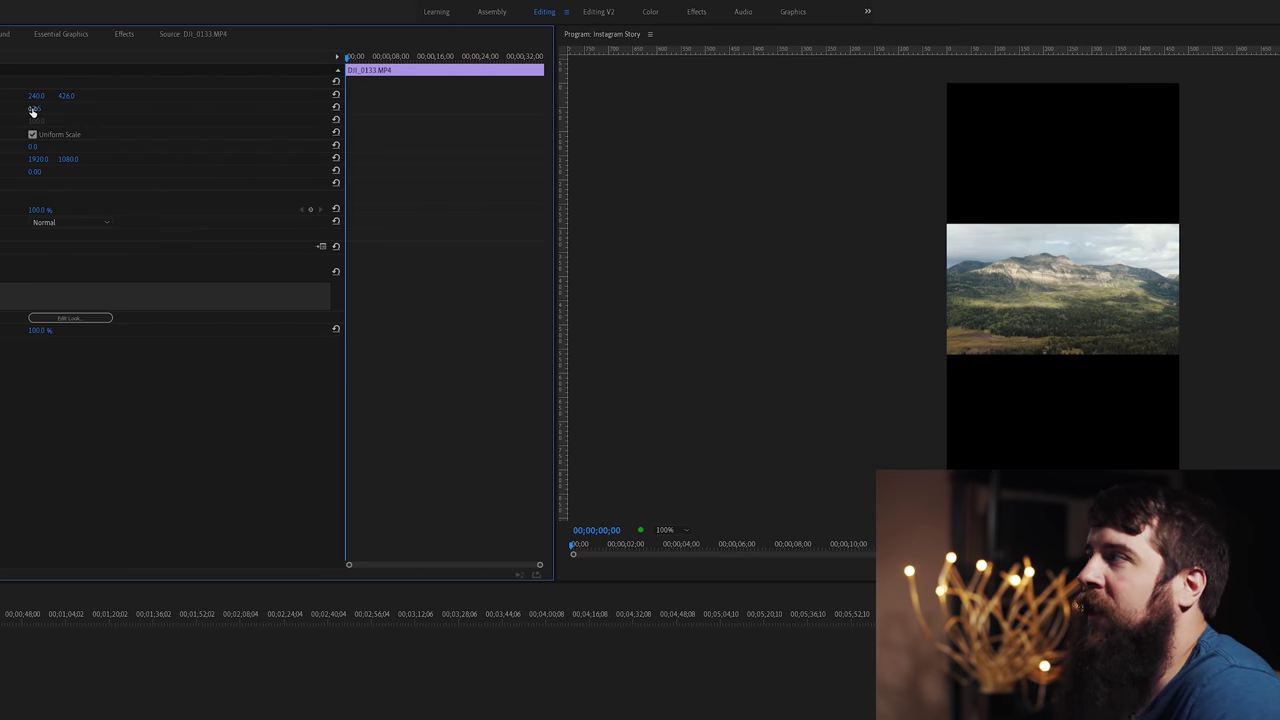
pyautogui.moveTo(32, 112)
pyautogui.mouseDown()
pyautogui.moveTo(80, 112)
pyautogui.moveTo(37, 112)
pyautogui.mouseUp()
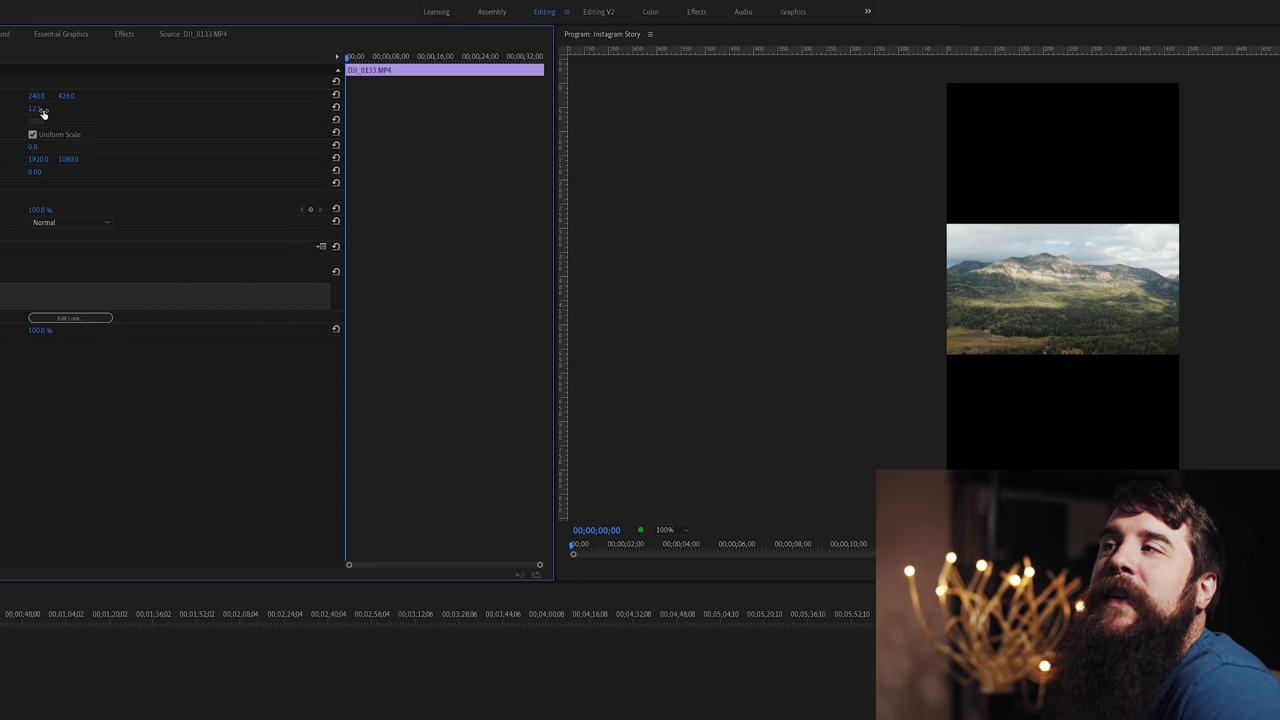
pyautogui.moveTo(43, 113); pyautogui.dragTo(46, 107)
pyautogui.click(46, 107)
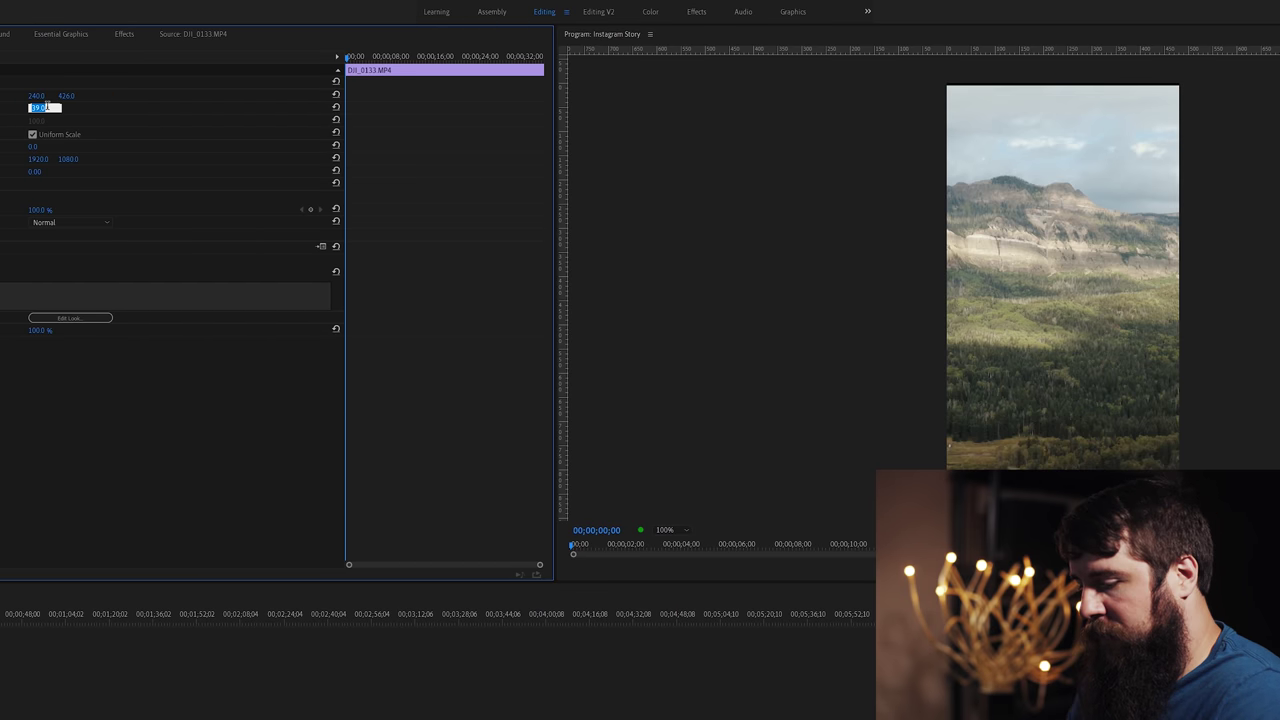
pyautogui.write('40')
pyautogui.press('Return')
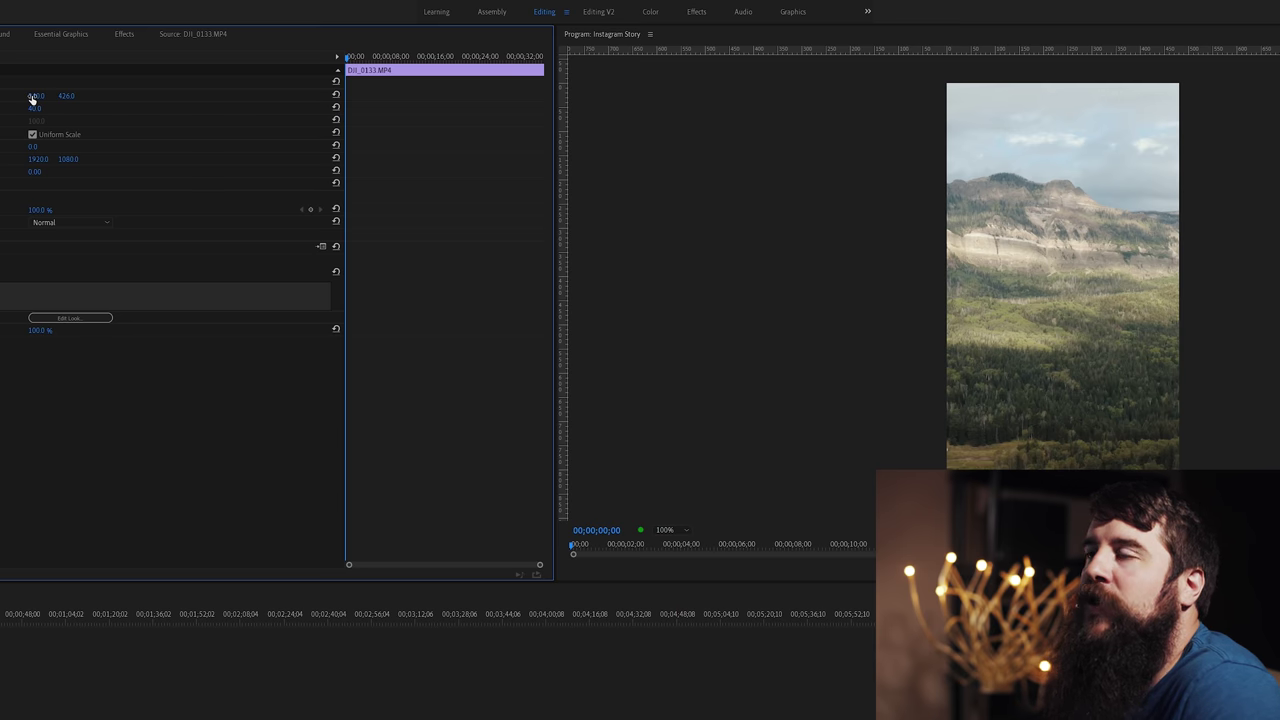
pyautogui.moveTo(30, 95)
pyautogui.mouseDown()
pyautogui.moveTo(179, 95)
pyautogui.moveTo(40, 96)
pyautogui.mouseUp()
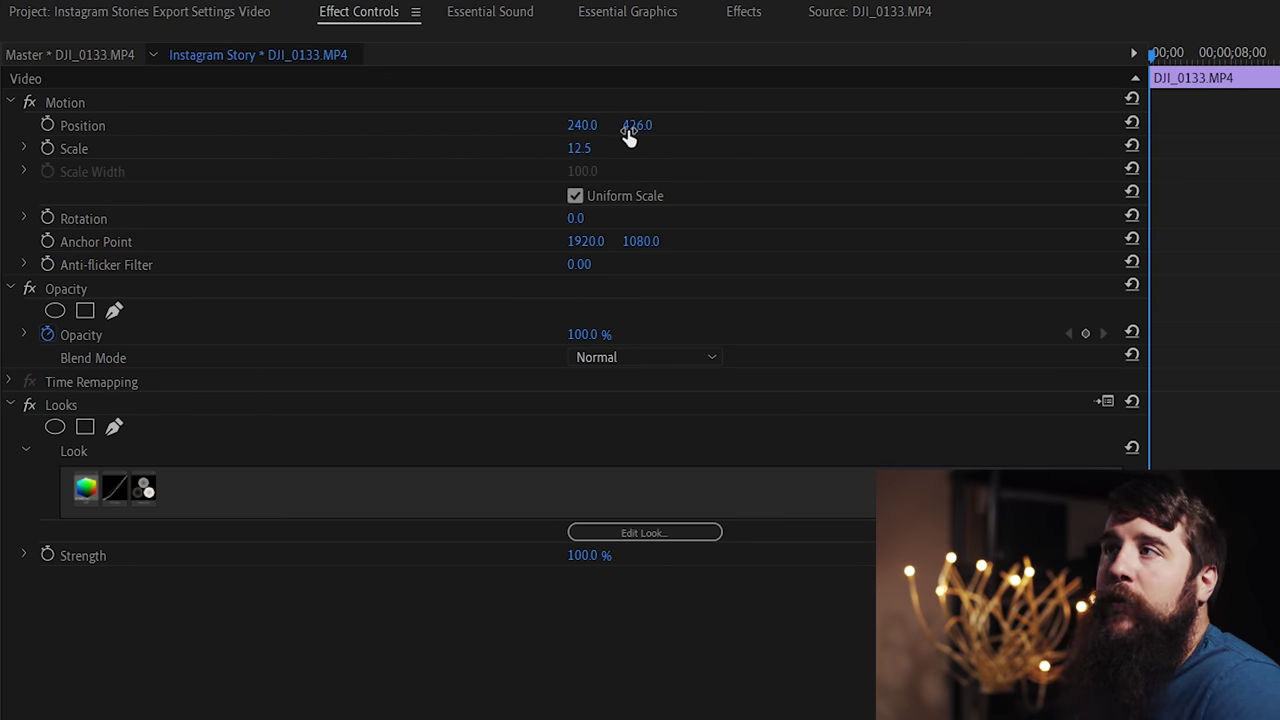
pyautogui.click(570, 219)
# - Rotate the drone clip 90° and scale it to 44.4 so it fills the frame
pyautogui.write('90')
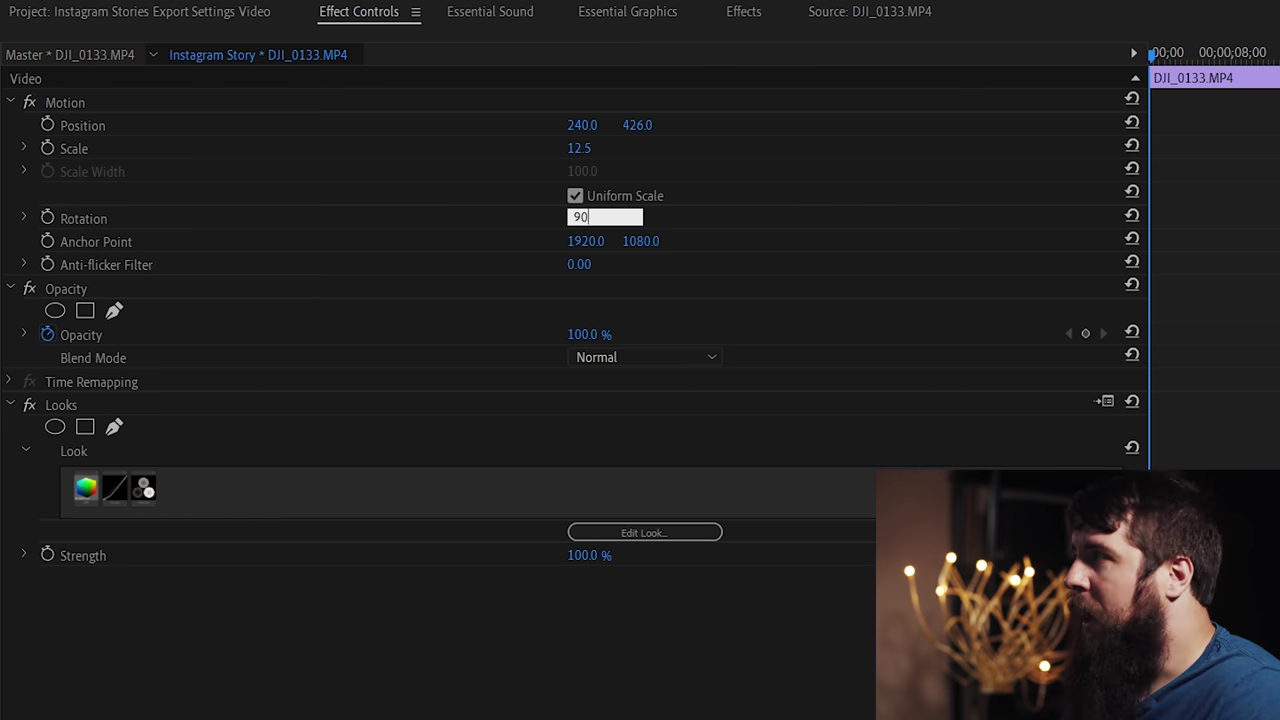
pyautogui.press('Return')
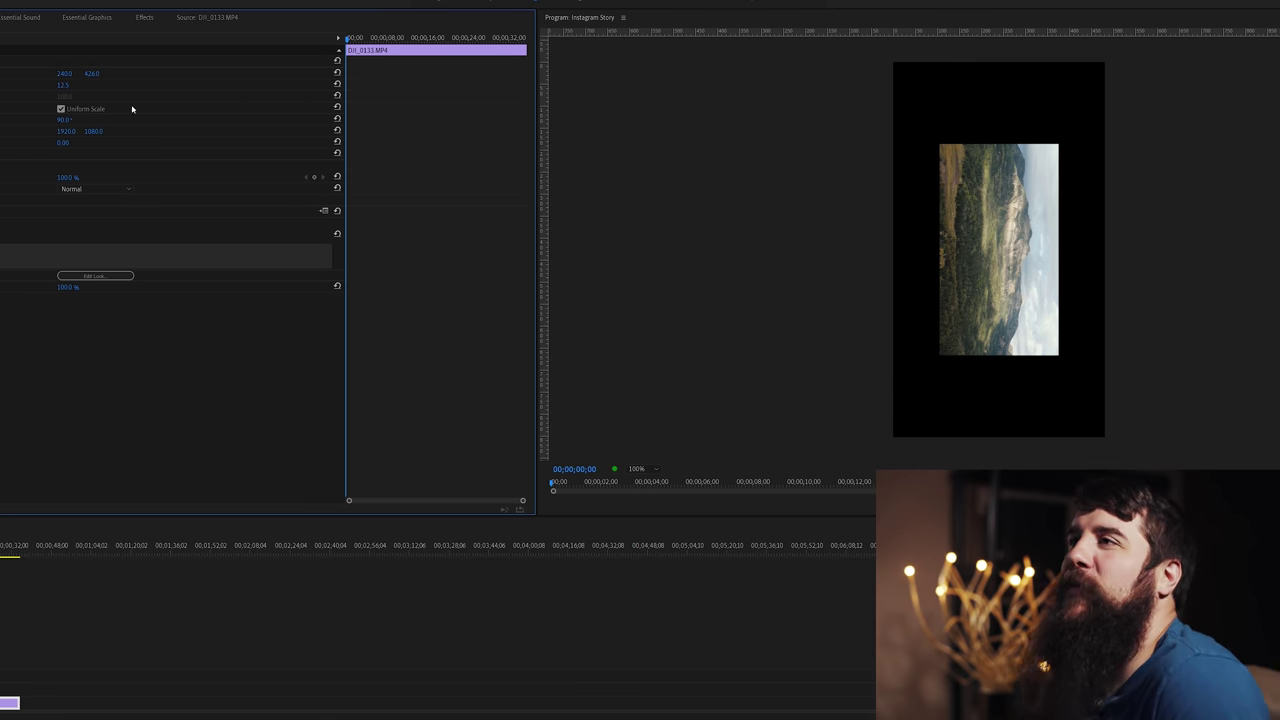
pyautogui.click(66, 84)
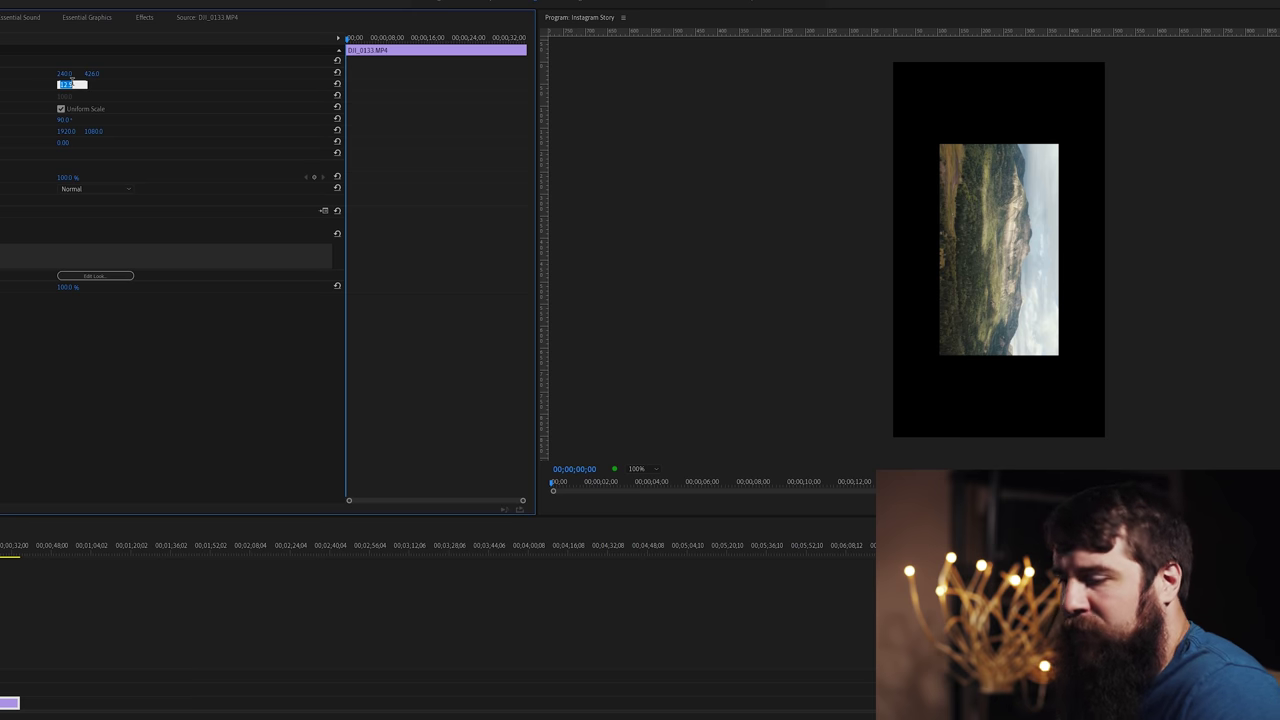
pyautogui.write('44.4')
pyautogui.press('Return')
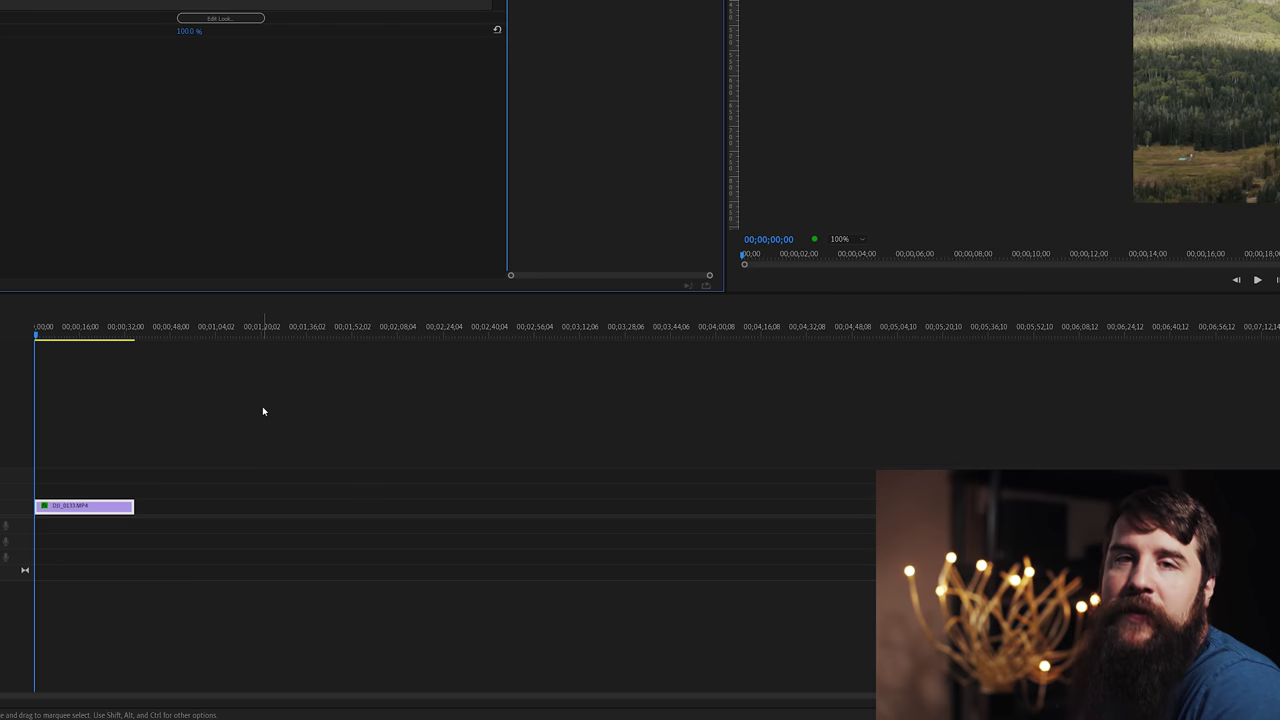
pyautogui.click(142, 409)
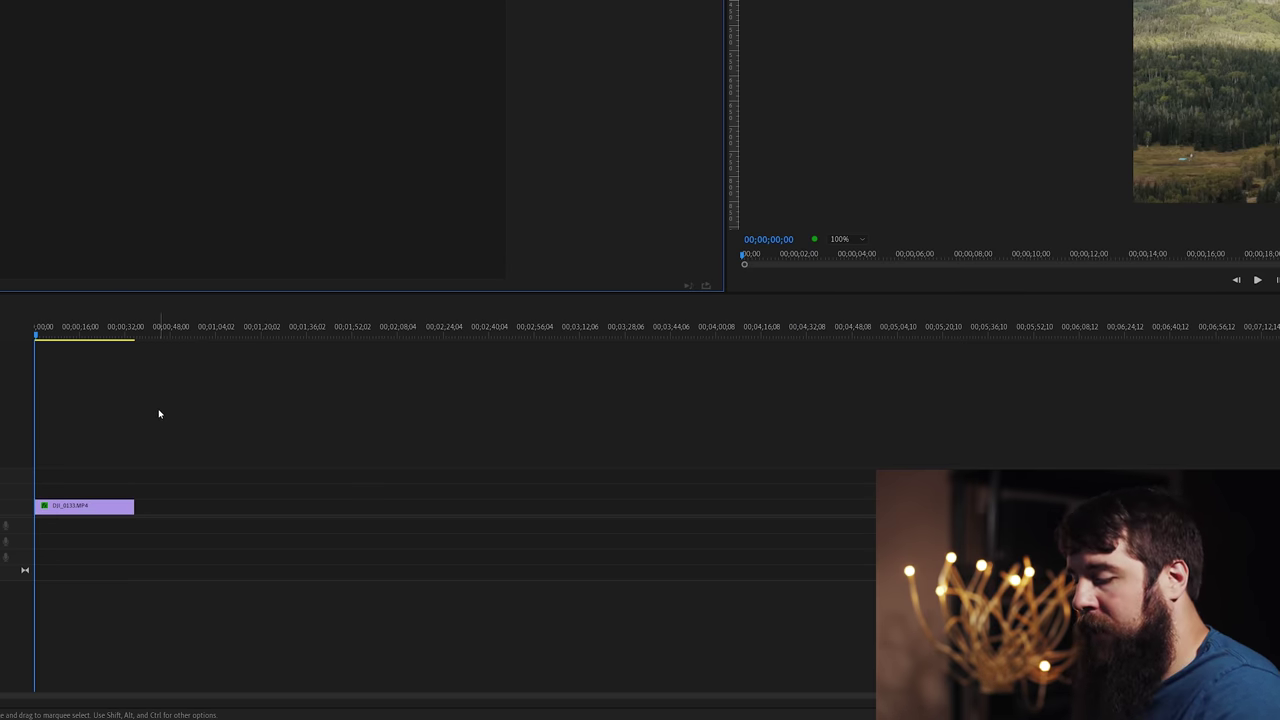
# - Zoom into the timeline and trim the drone clip's end to 00;00;14;29
pyautogui.click(158, 410)
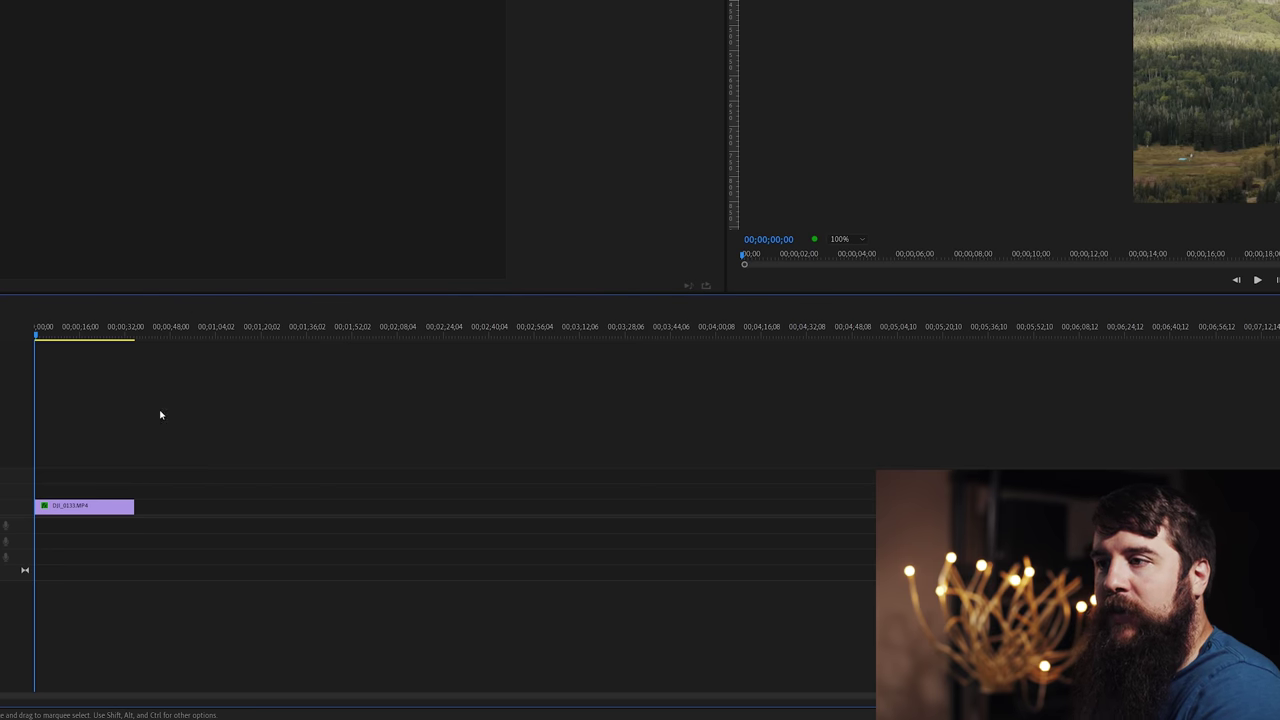
pyautogui.press('=')
pyautogui.press('=')
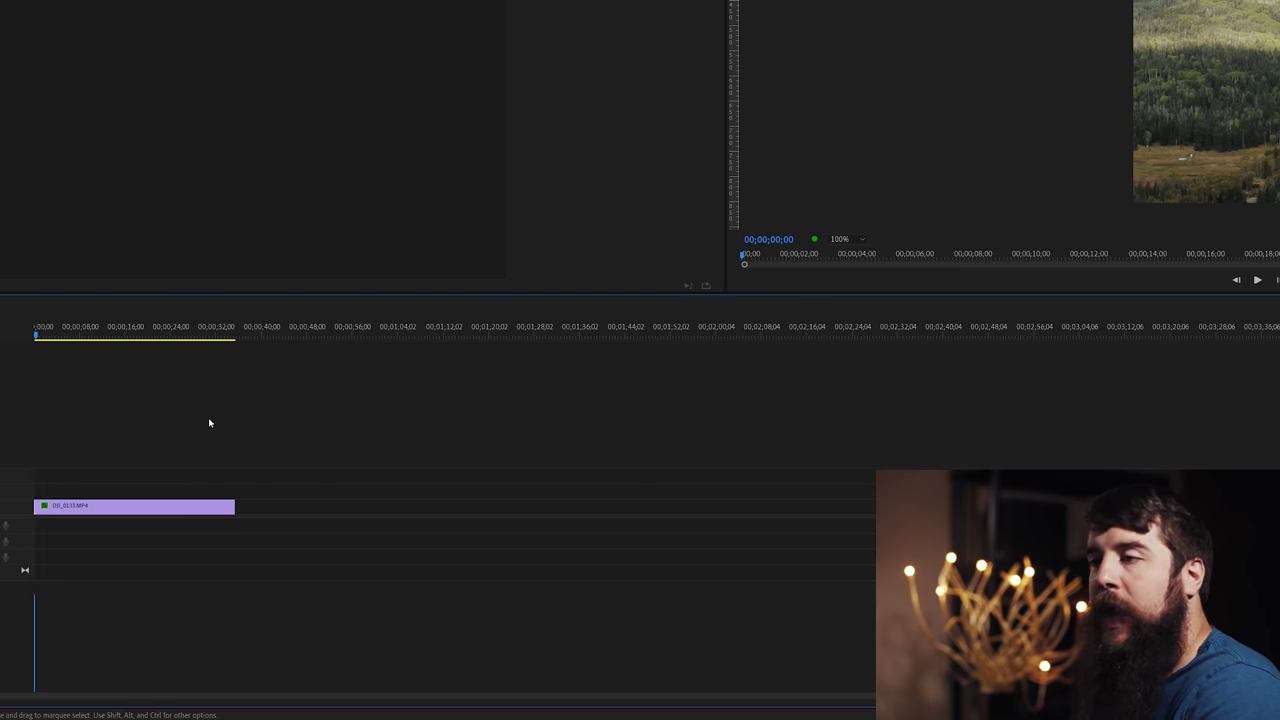
pyautogui.press('=')
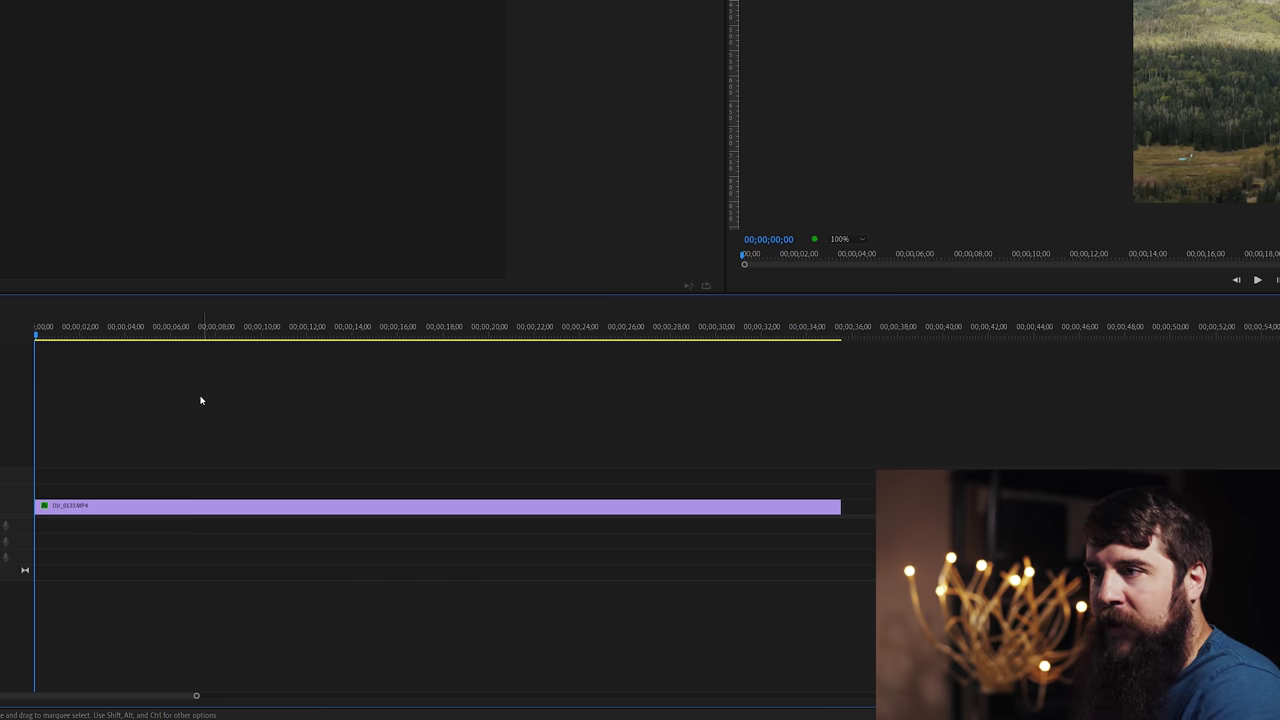
pyautogui.moveTo(67, 338); pyautogui.dragTo(376, 340)
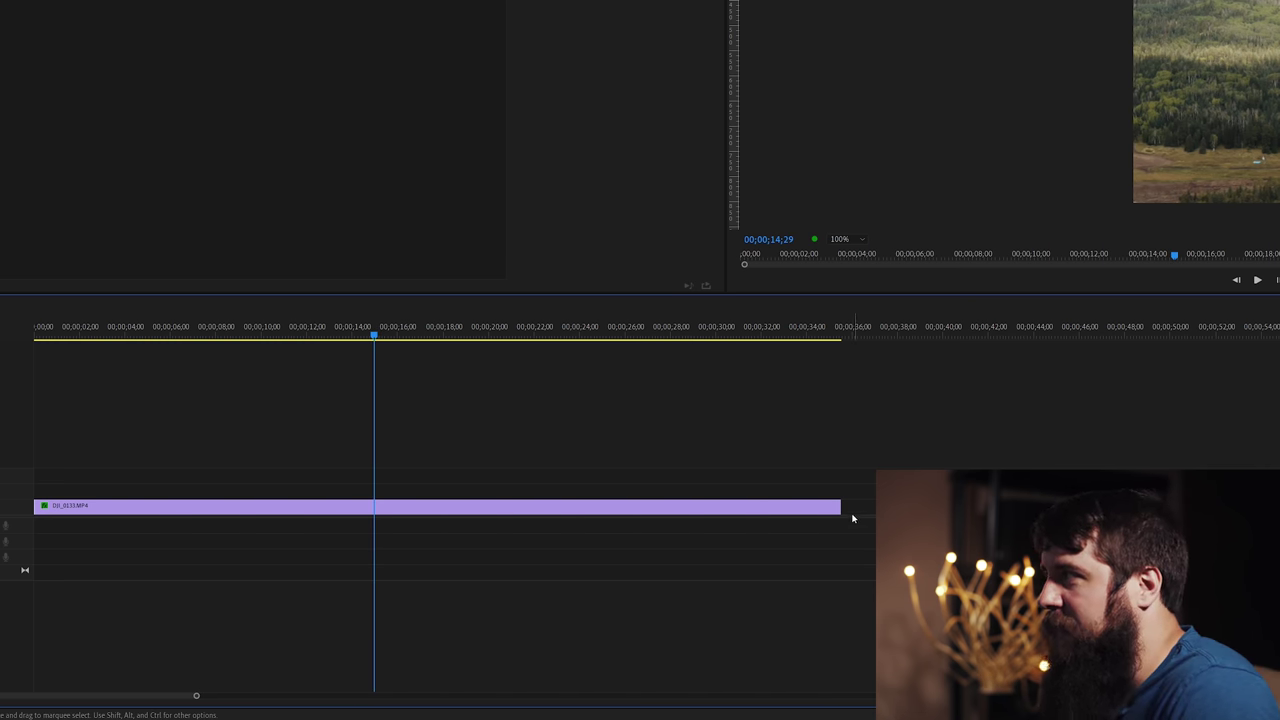
pyautogui.moveTo(840, 508); pyautogui.dragTo(373, 505)
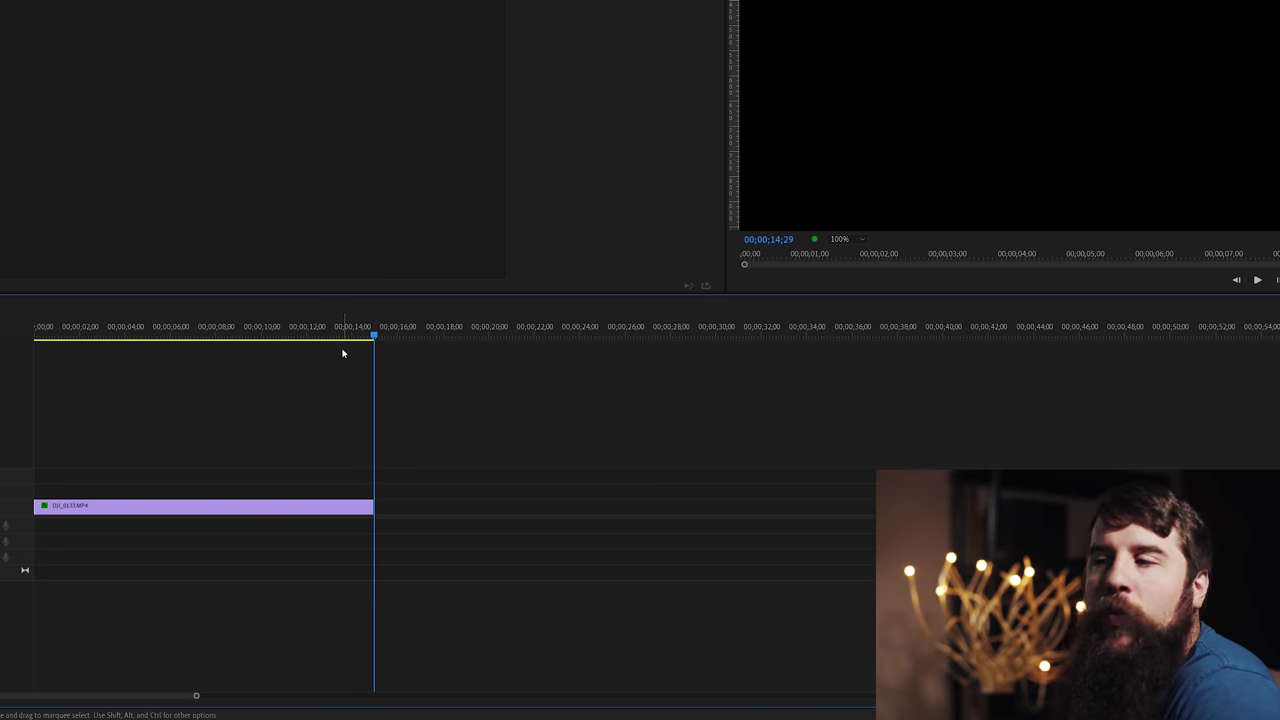
pyautogui.click(228, 332)
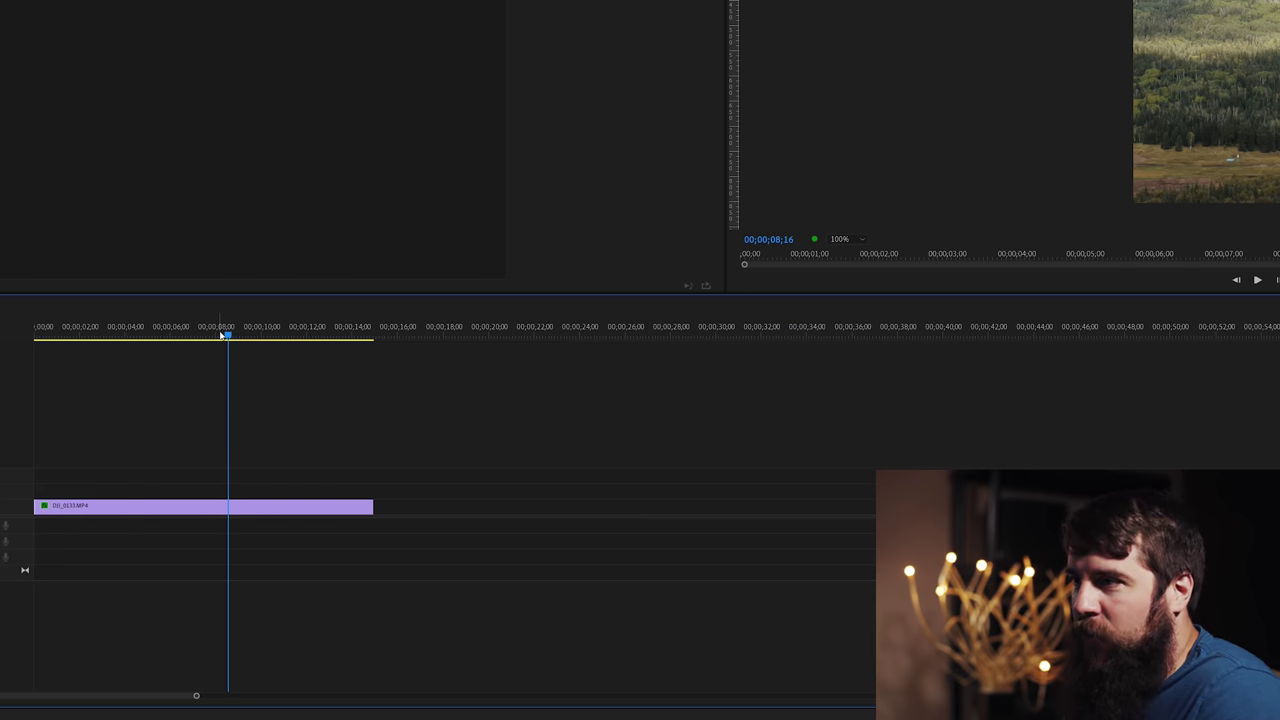
# - Mark the export range from the sequence start 00;00 to an Out point at 14;29
pyautogui.moveTo(222, 335); pyautogui.dragTo(35, 333)
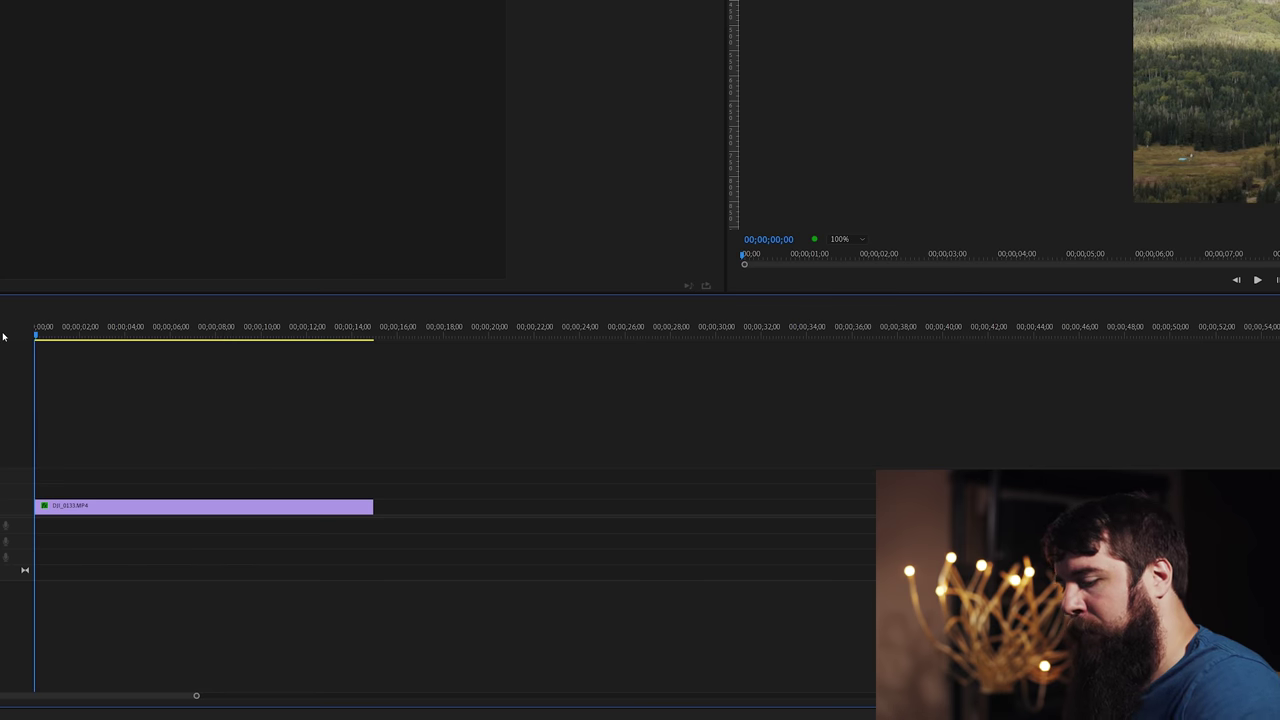
pyautogui.hotkey('ctrl', 'a')
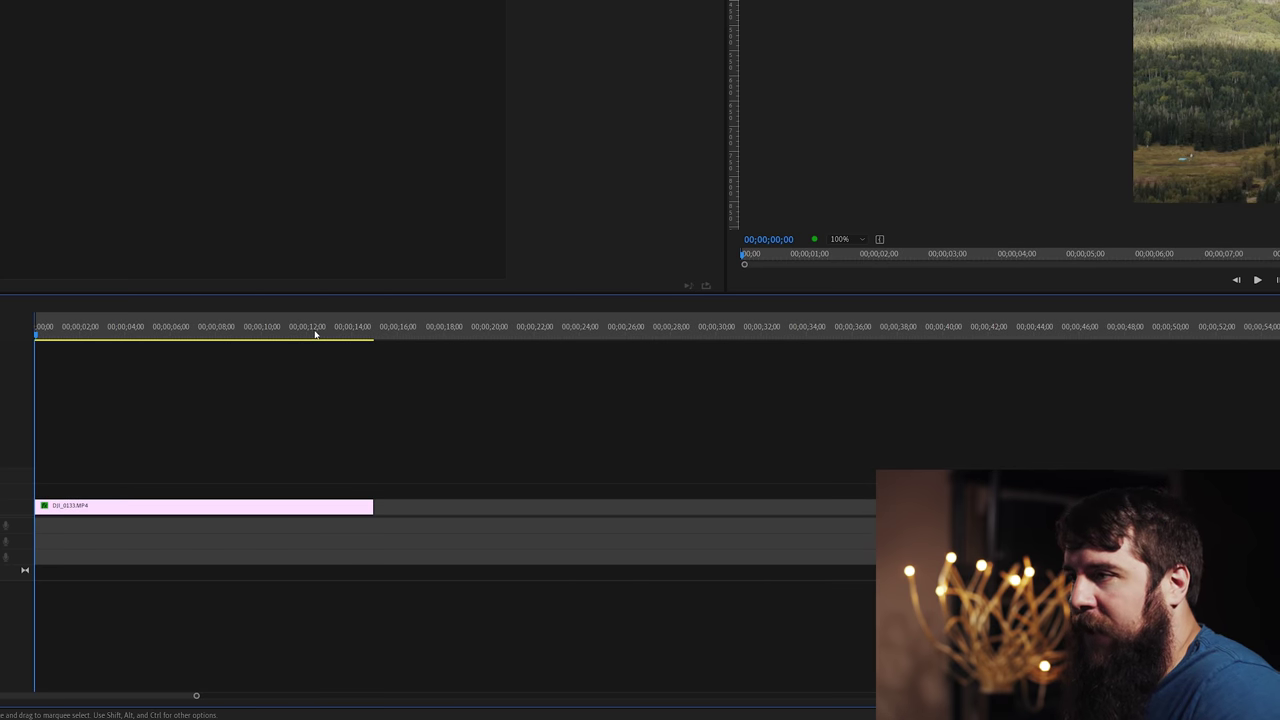
pyautogui.moveTo(315, 335); pyautogui.dragTo(372, 333)
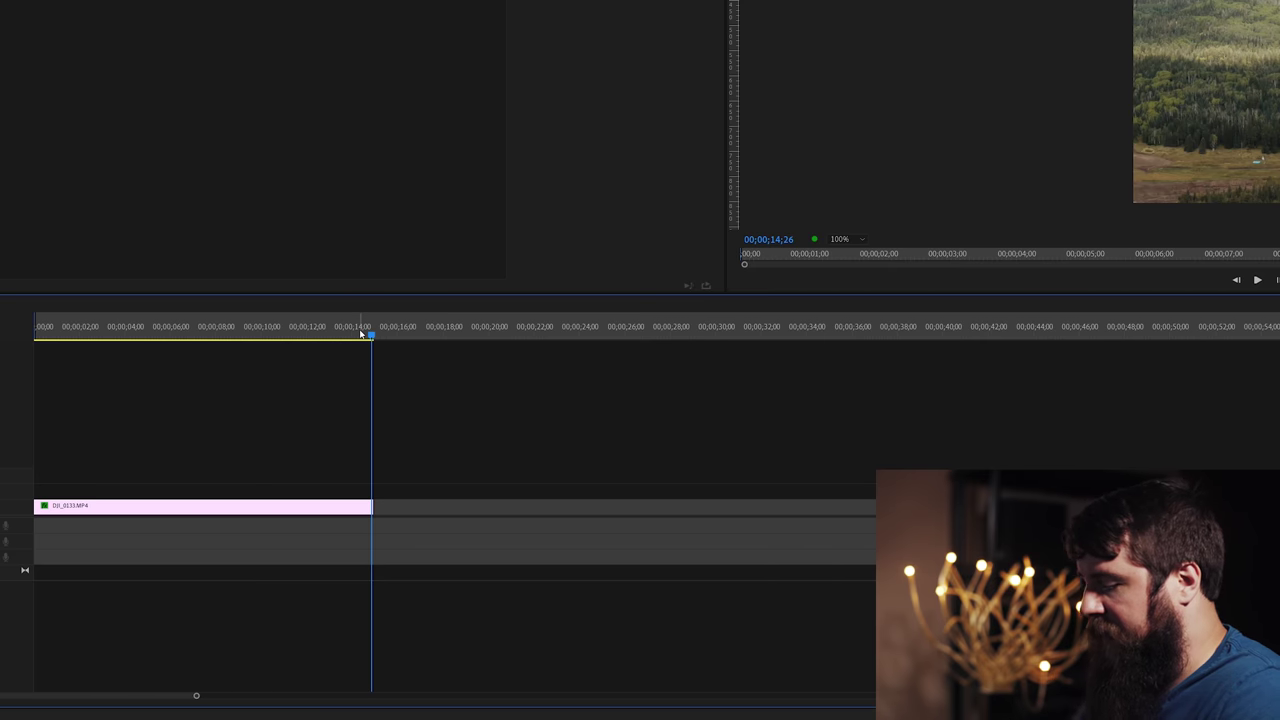
pyautogui.press('Down')
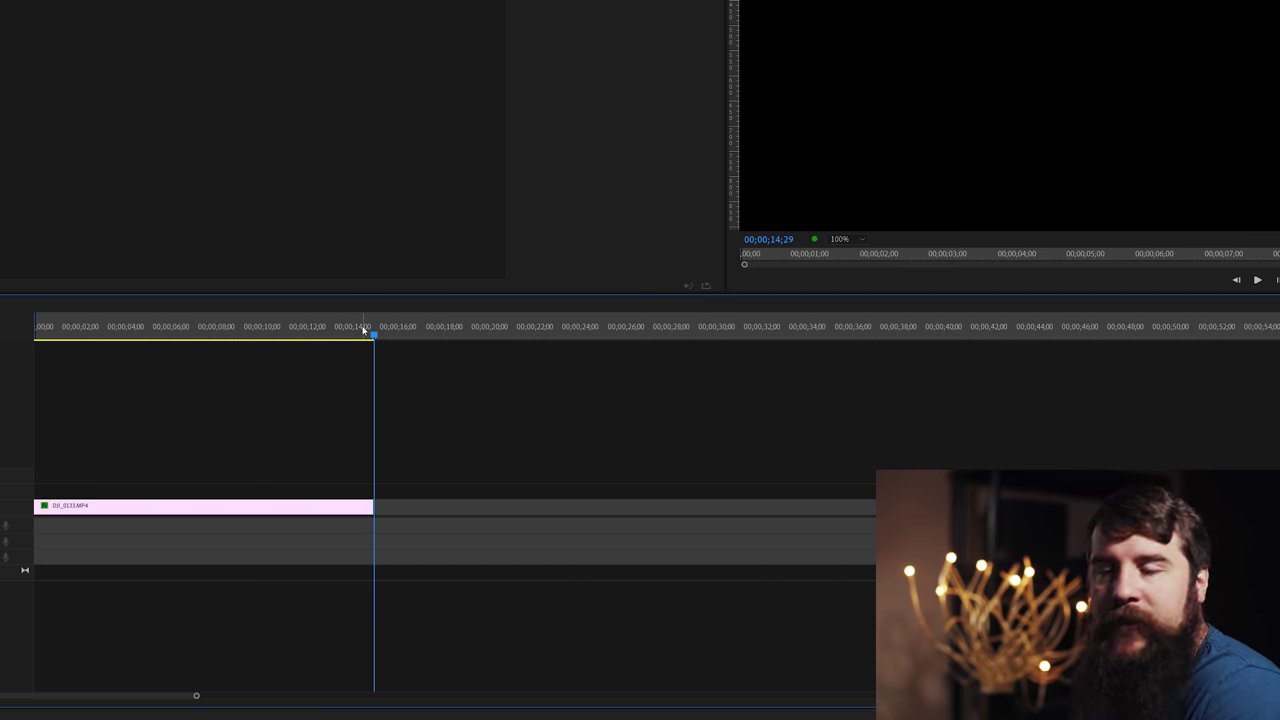
pyautogui.press('o')
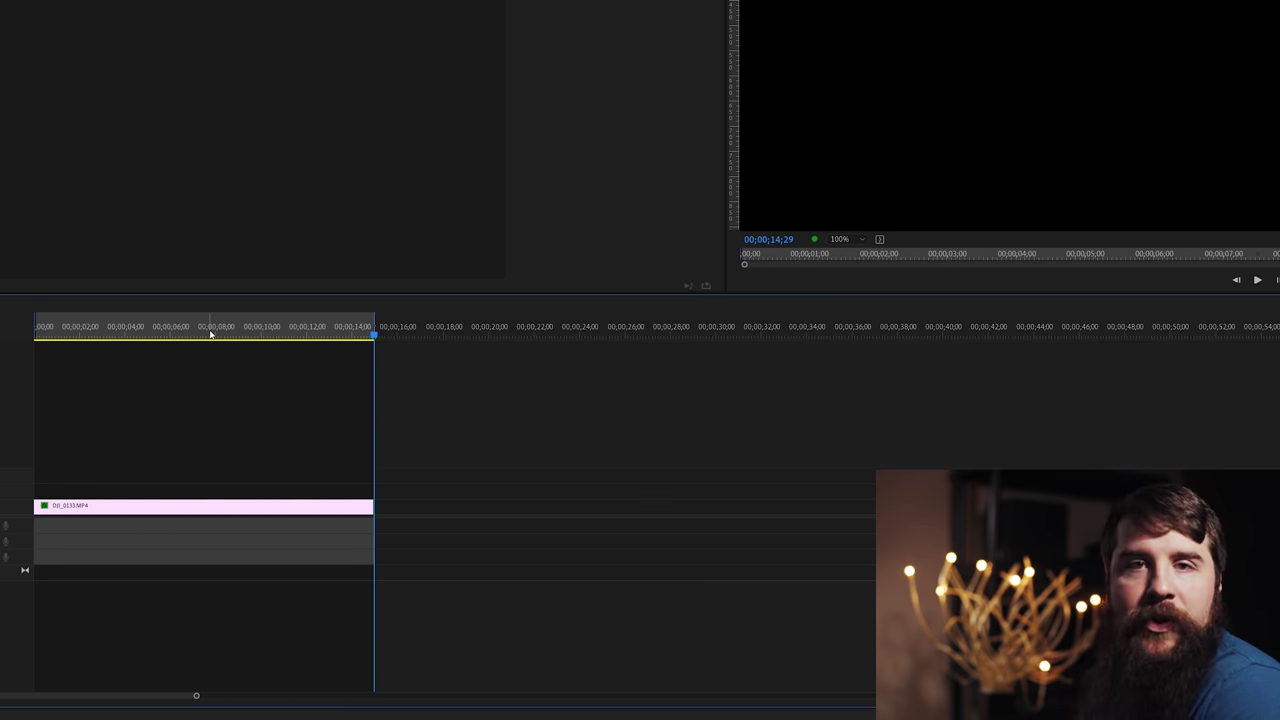
pyautogui.click(210, 334)
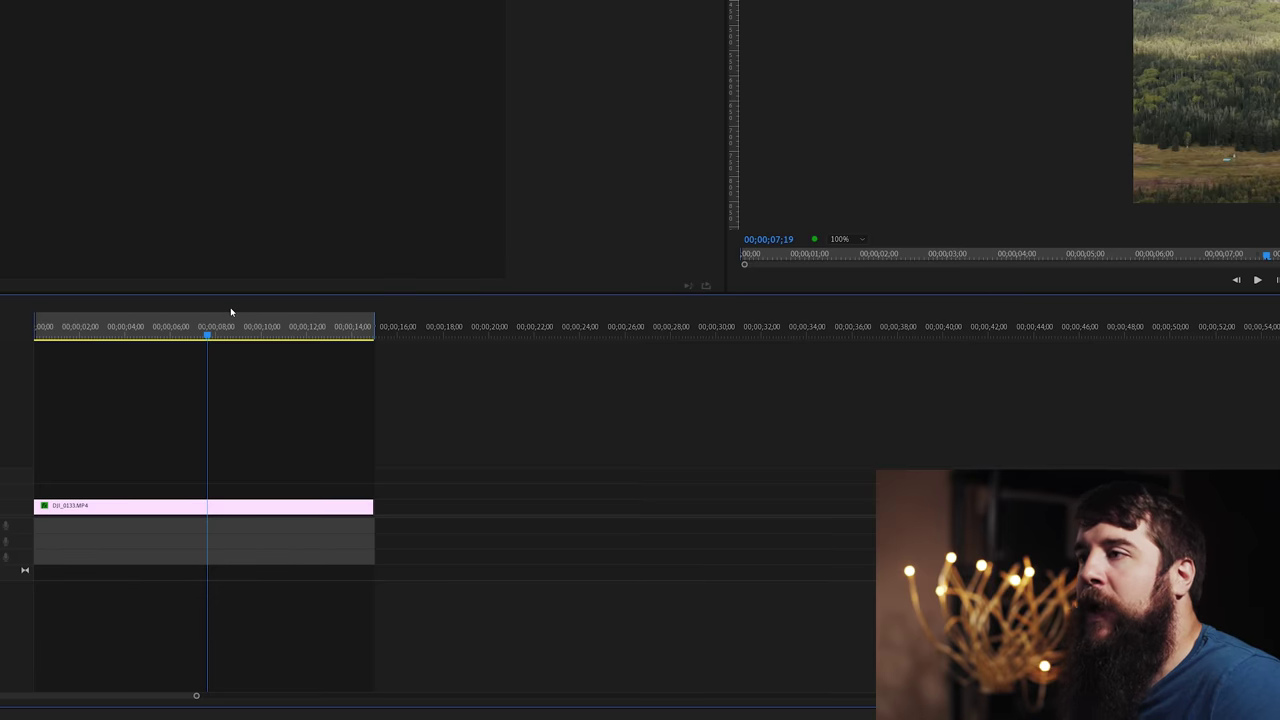
# - Open Export Settings with H.264 format and the Match Source - High bitrate preset
pyautogui.hotkey('ctrl', 'm')
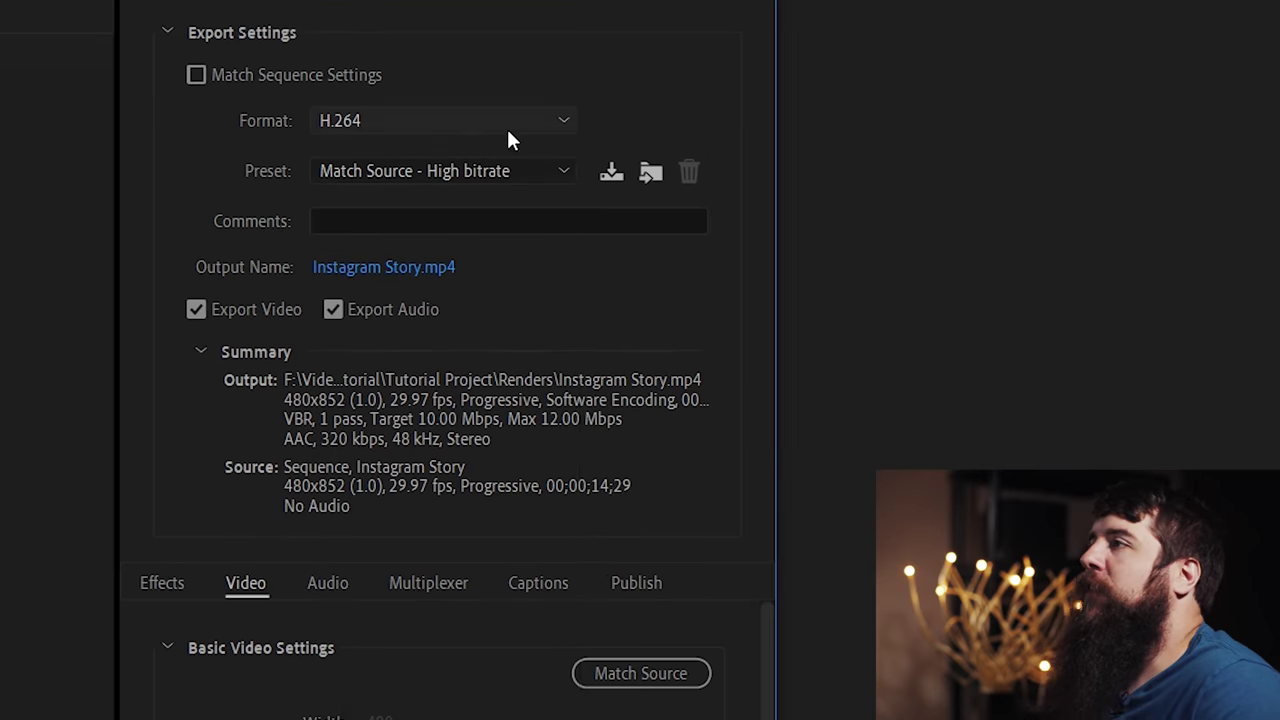
pyautogui.click(754, 77)
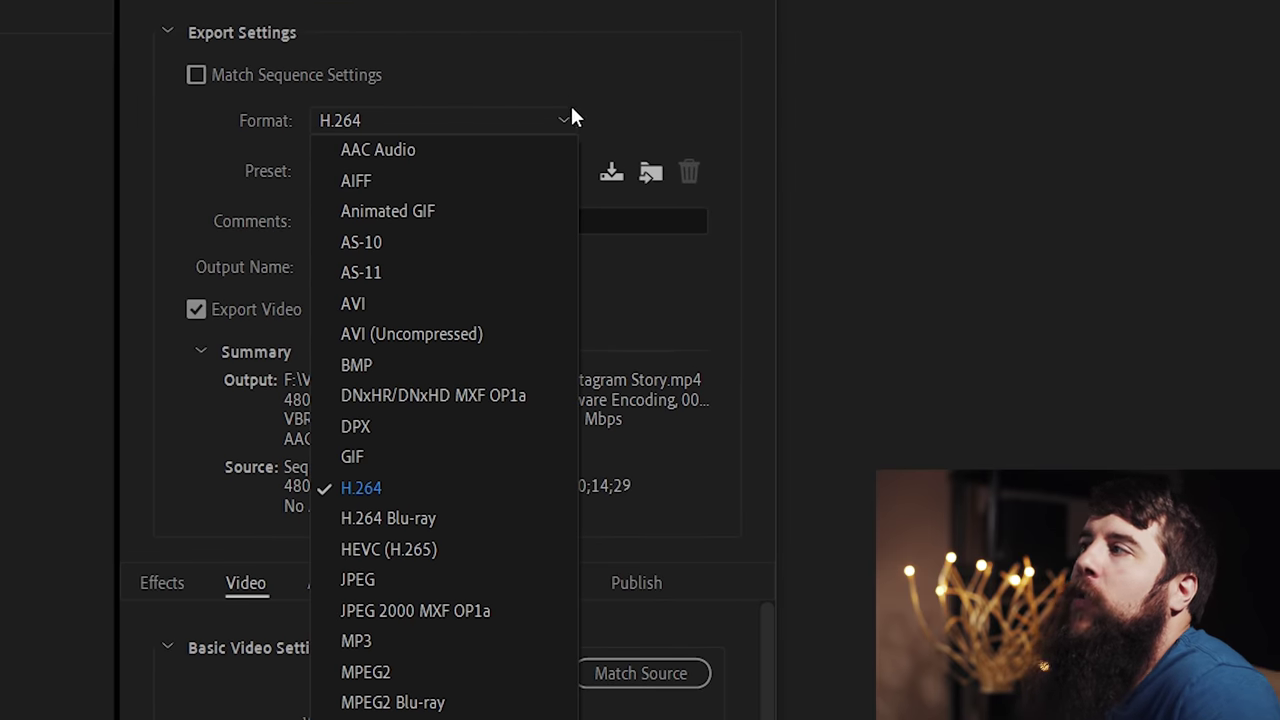
pyautogui.click(690, 111)
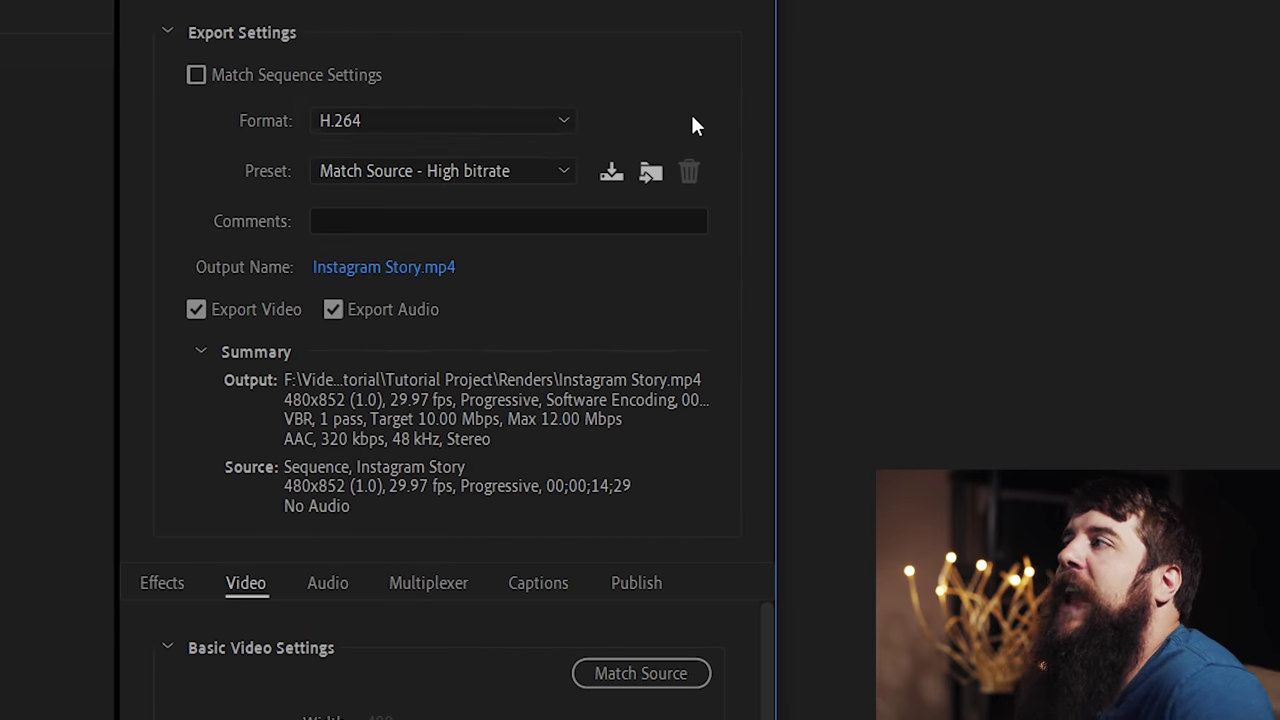
pyautogui.click(517, 173)
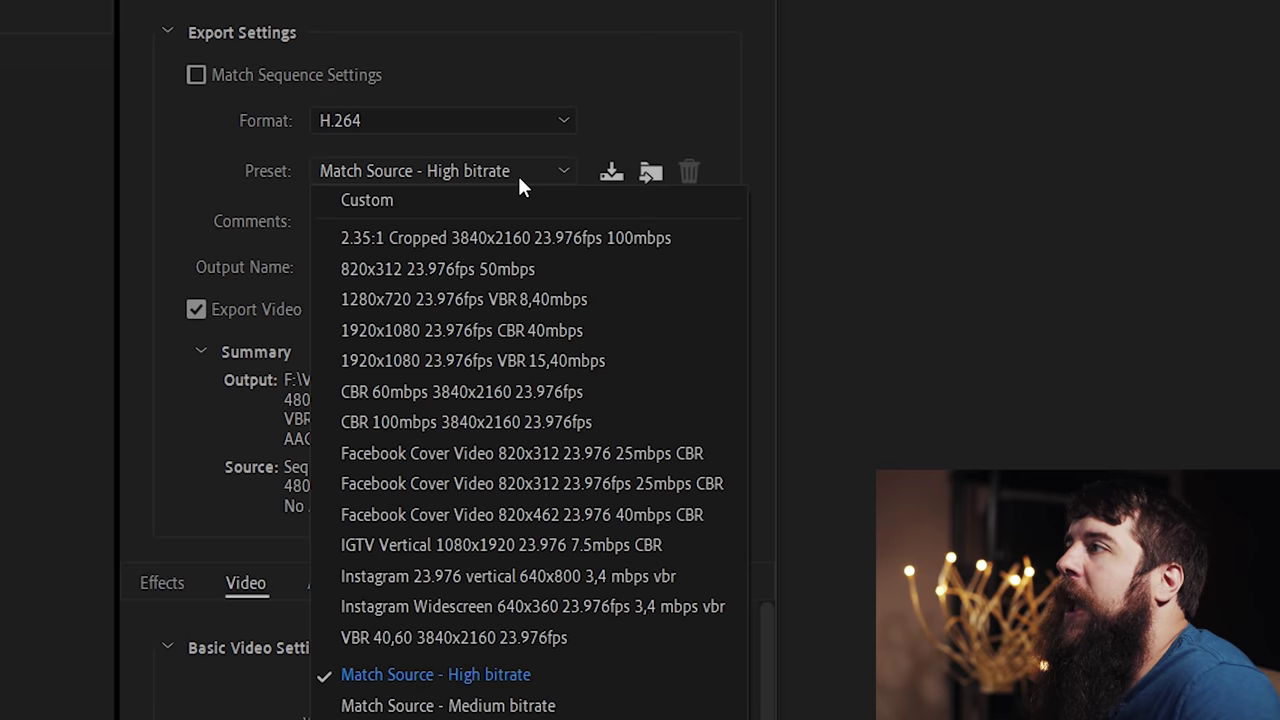
pyautogui.click(498, 687)
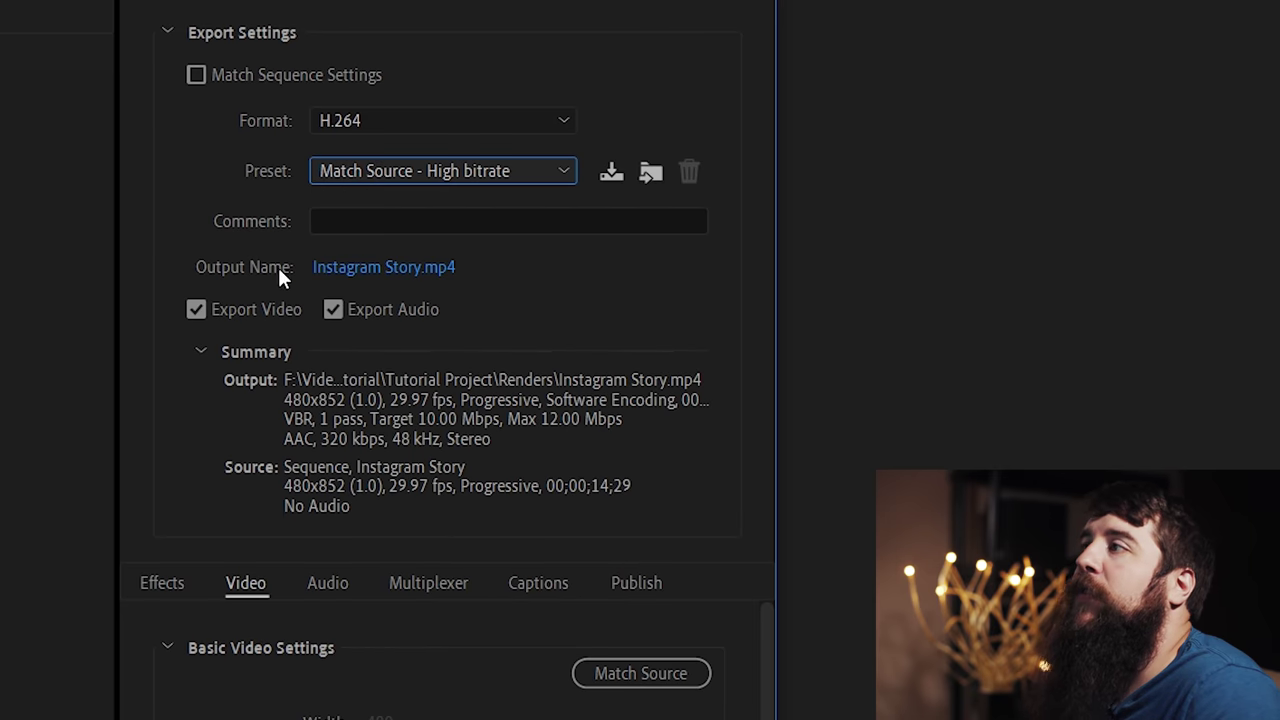
# - Keep the output file as Instagram Story.mp4 in the project's Renders folder
pyautogui.click(425, 275)
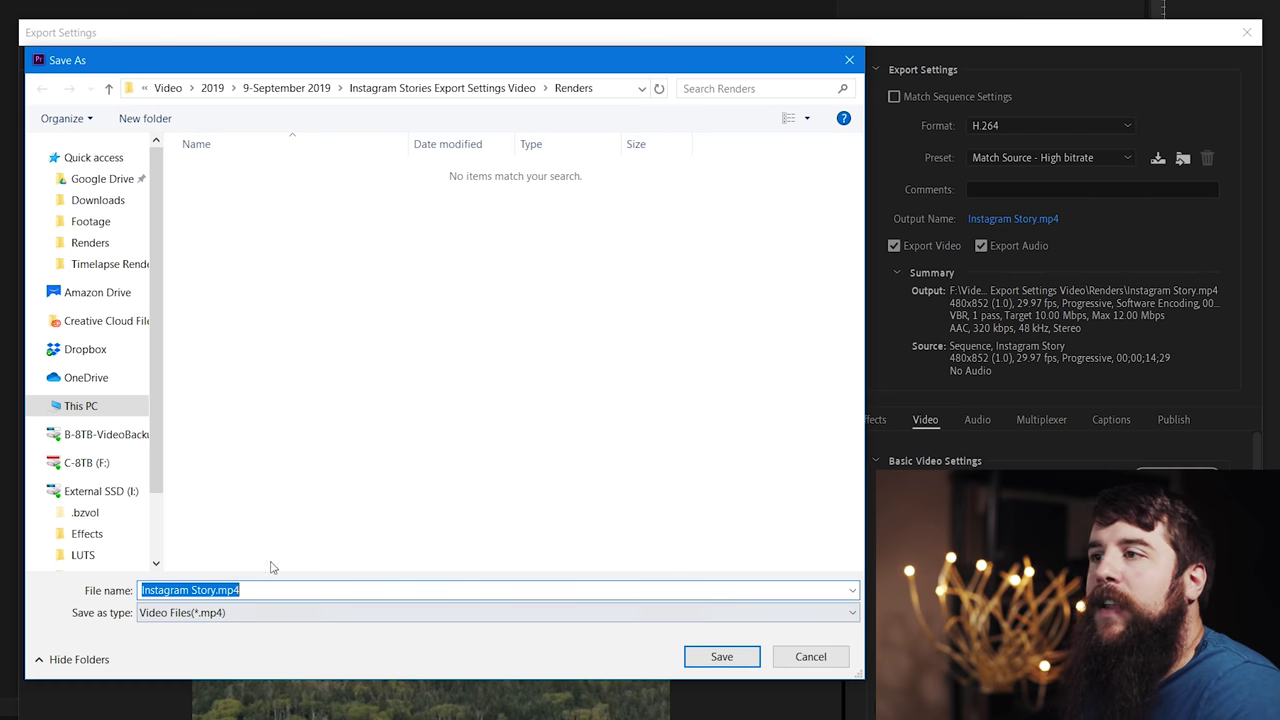
pyautogui.click(715, 663)
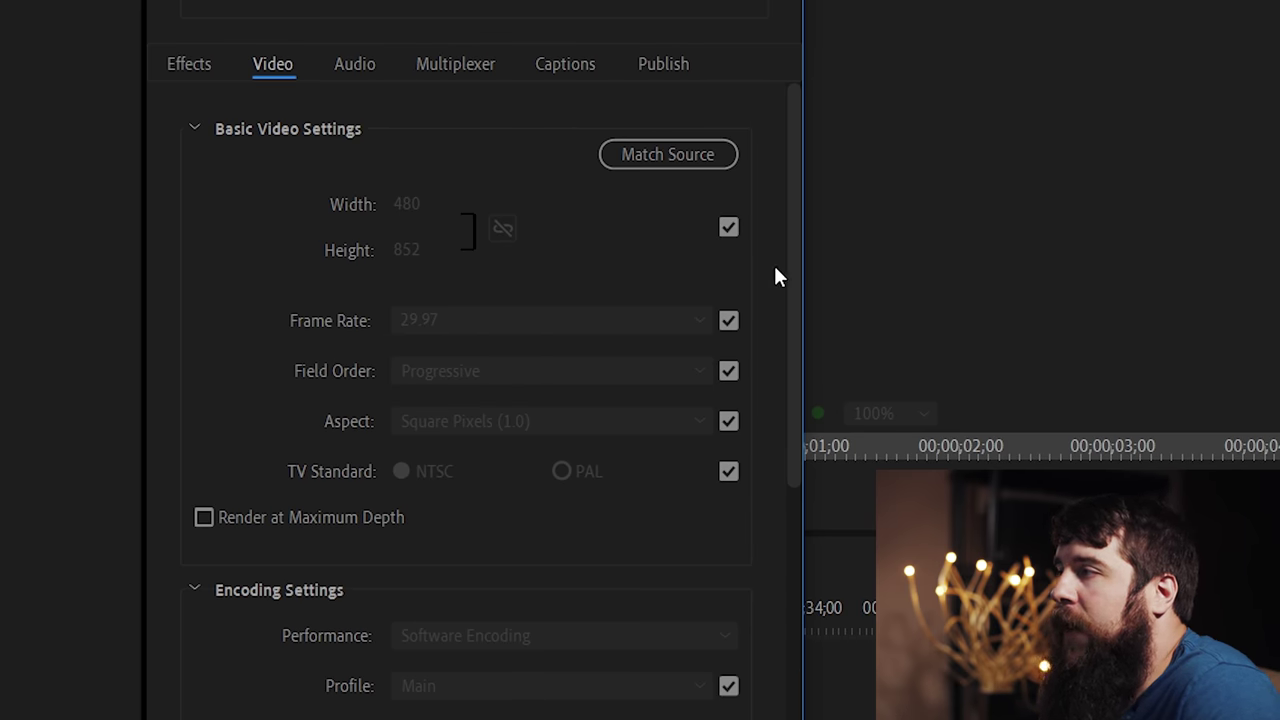
# - Turn on Render at Maximum Depth and bring the Bitrate Settings into view
pyautogui.moveTo(789, 270); pyautogui.dragTo(795, 322)
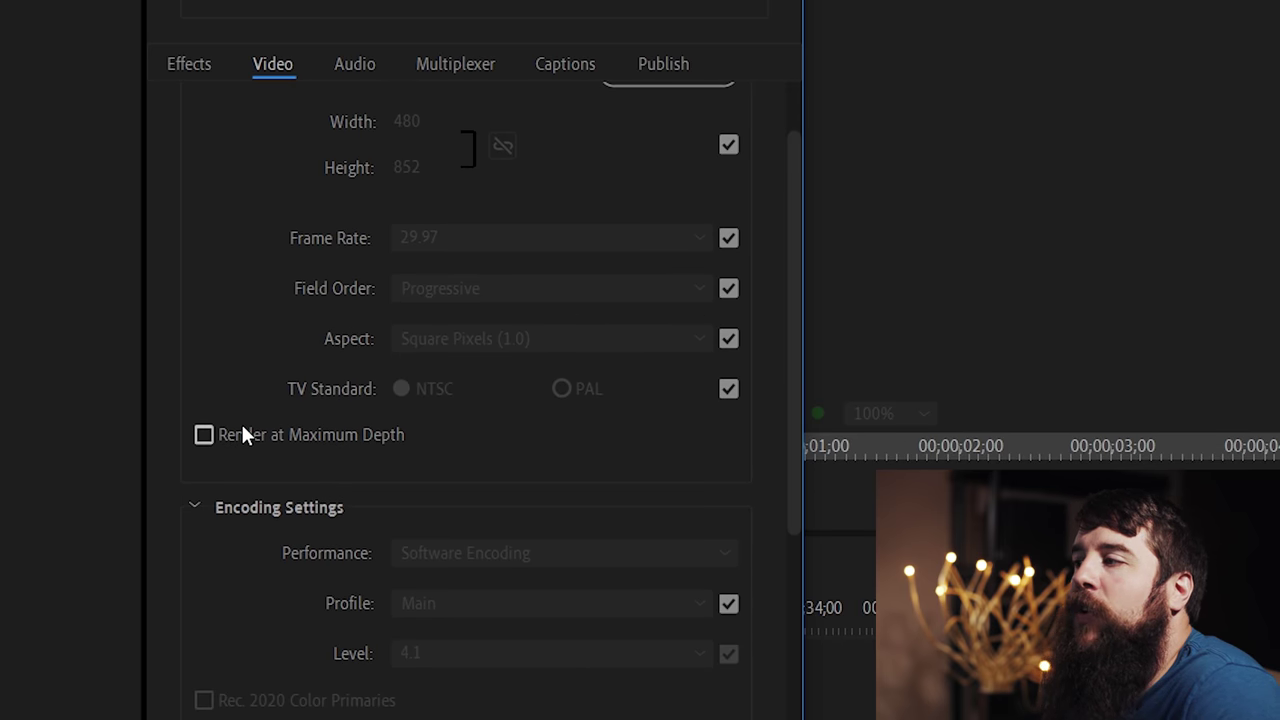
pyautogui.click(203, 437)
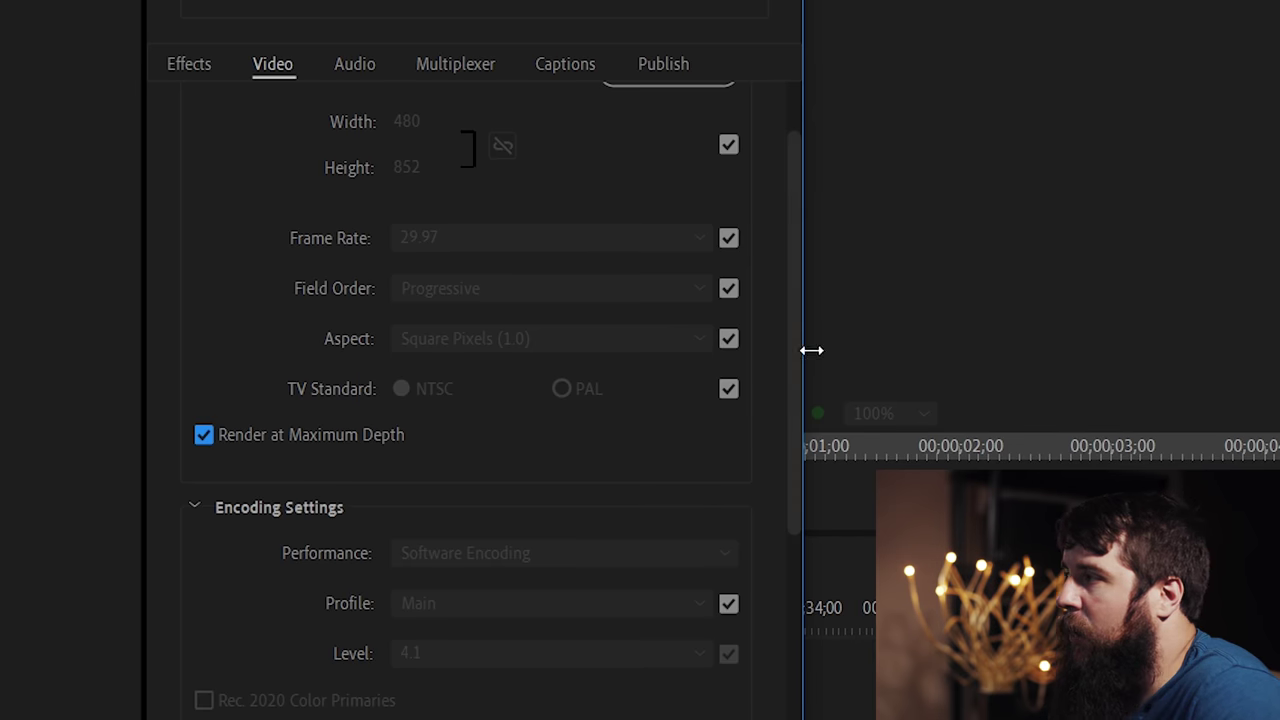
pyautogui.scroll(-2, 795, 293)
pyautogui.moveTo(792, 288); pyautogui.dragTo(791, 534)
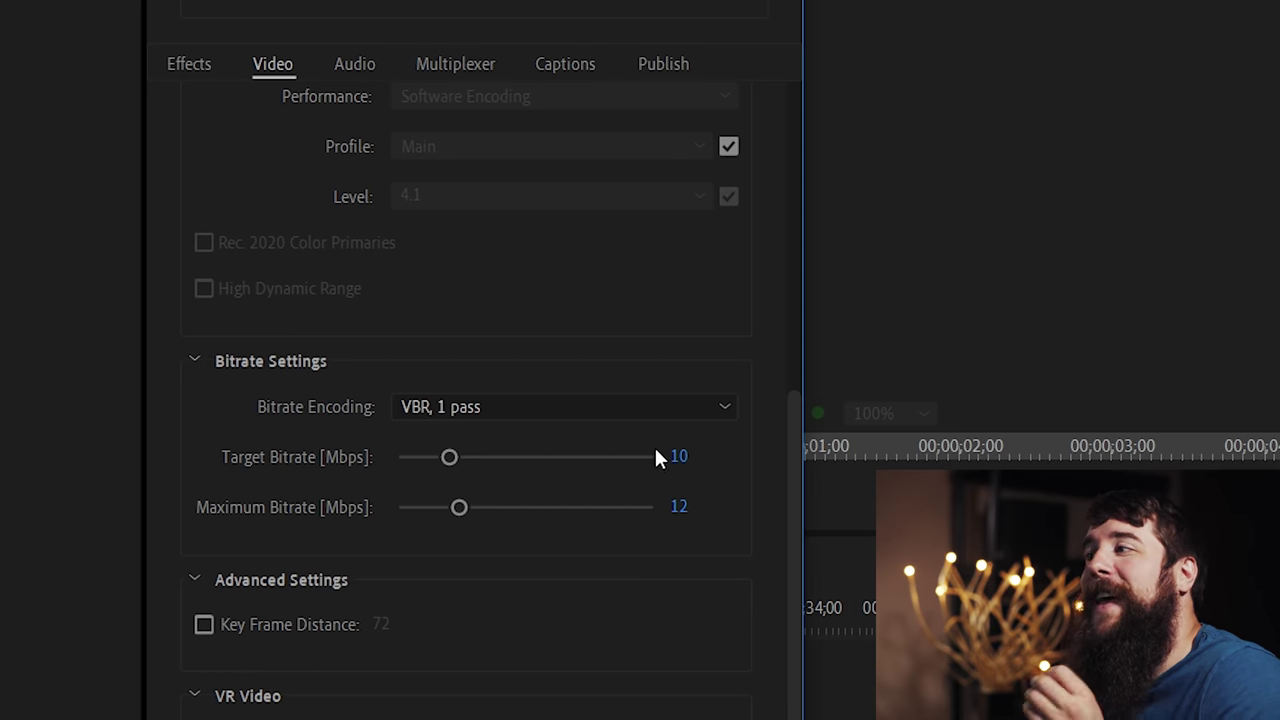
# - Use VBR, 2 pass bitrate encoding with a 3 Mbps target and 4 Mbps maximum
pyautogui.click(714, 411)
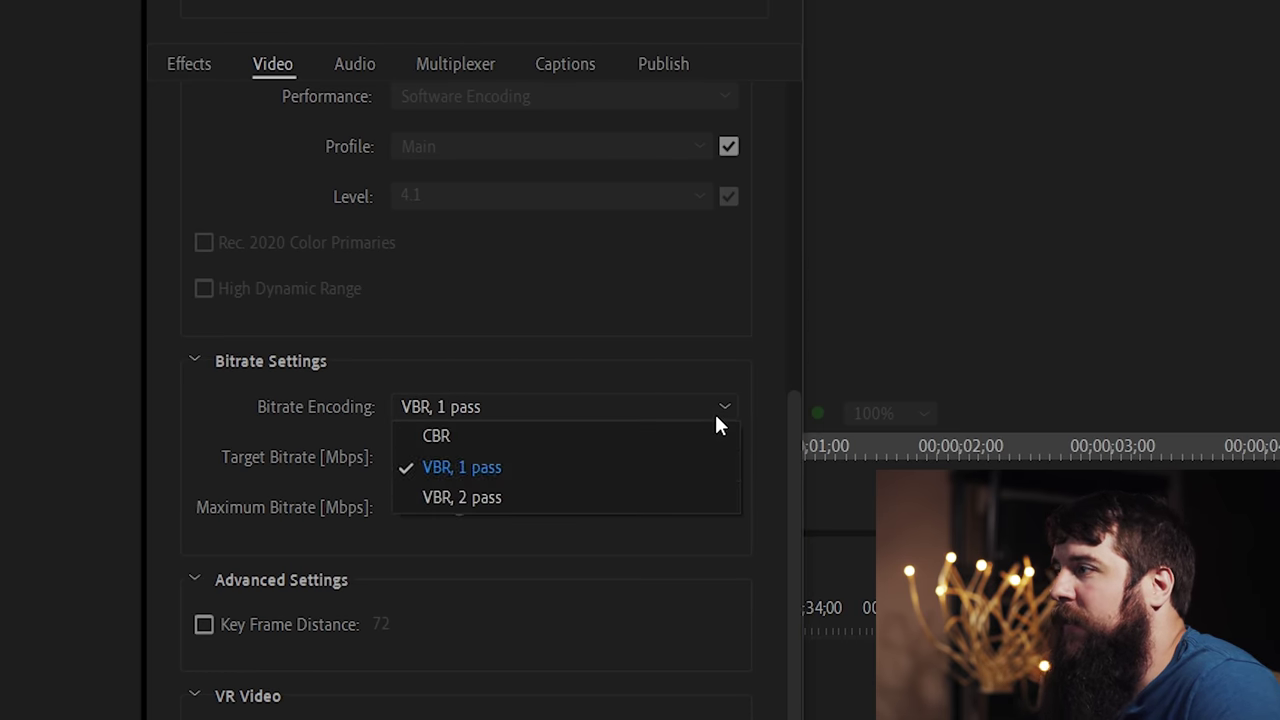
pyautogui.click(576, 495)
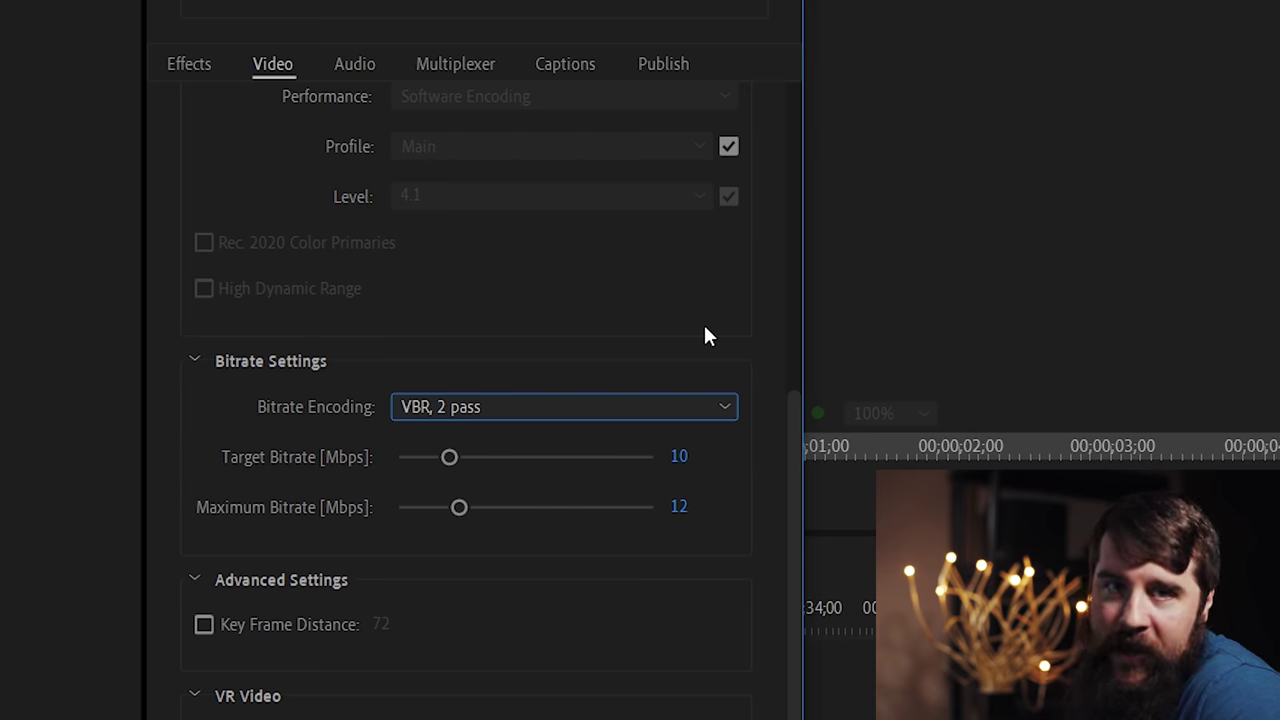
pyautogui.click(679, 456)
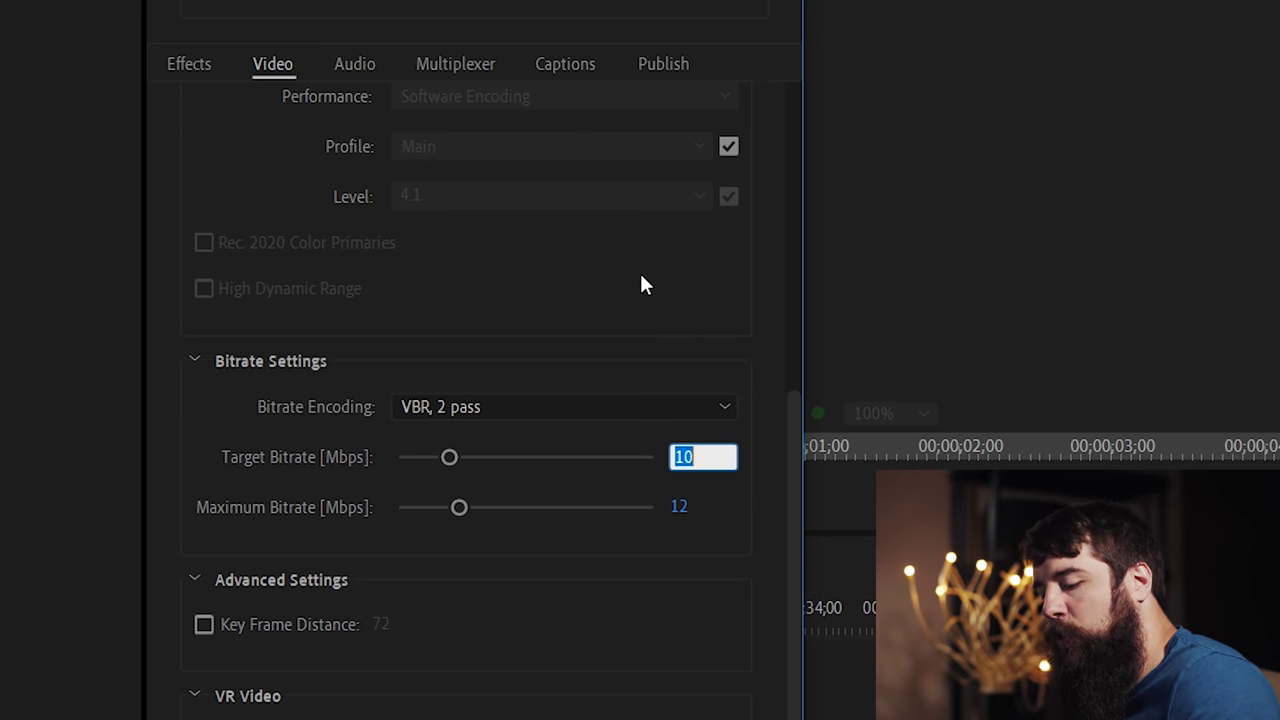
pyautogui.write('3')
pyautogui.press('Return')
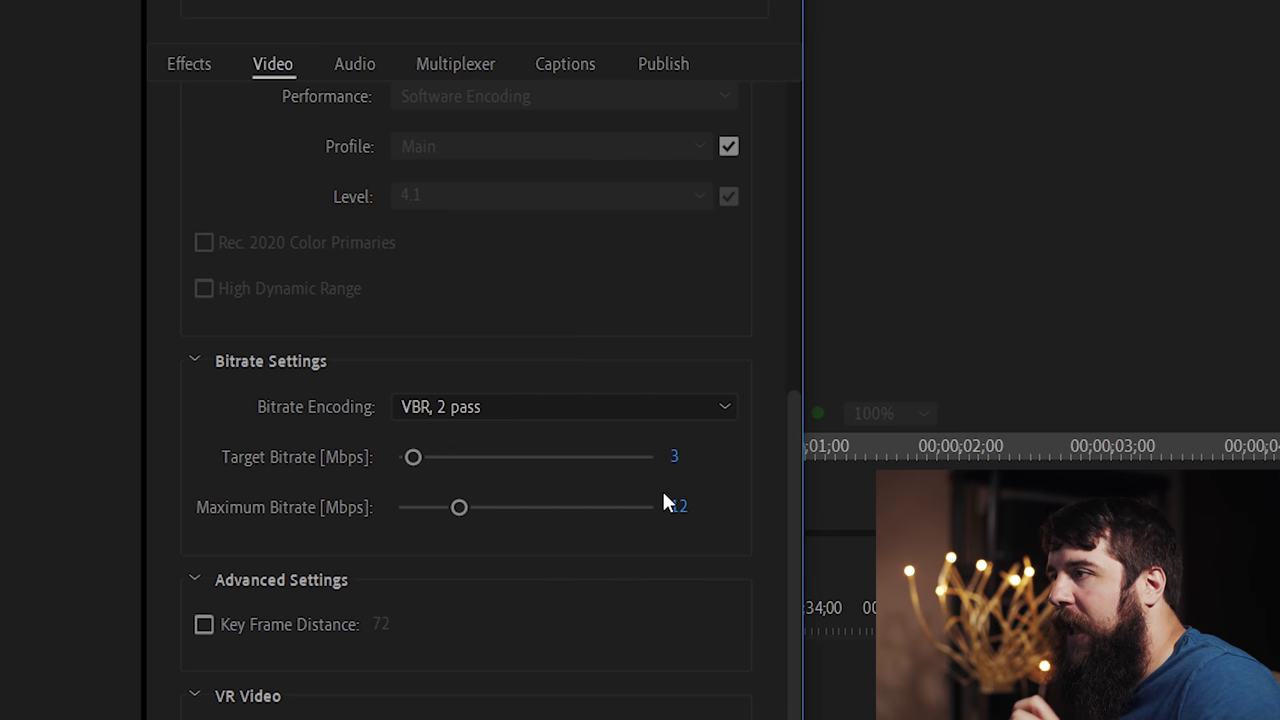
pyautogui.click(676, 508)
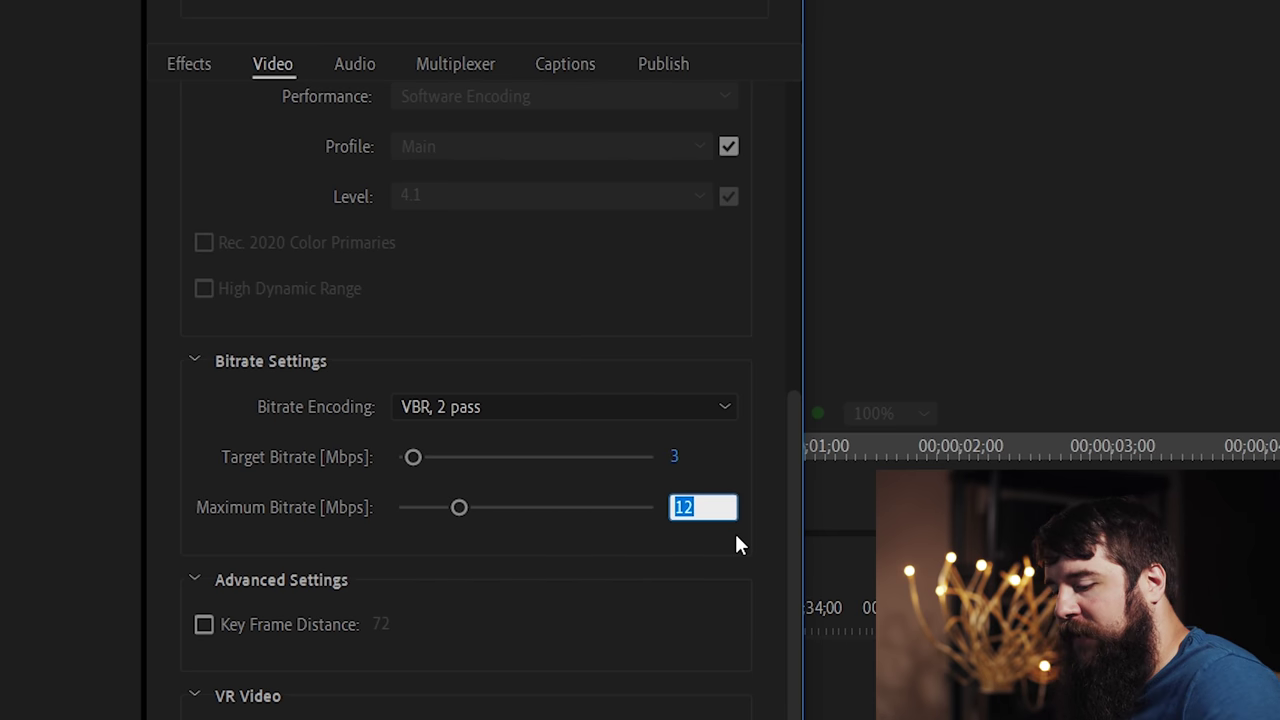
pyautogui.write('4')
pyautogui.press('Return')
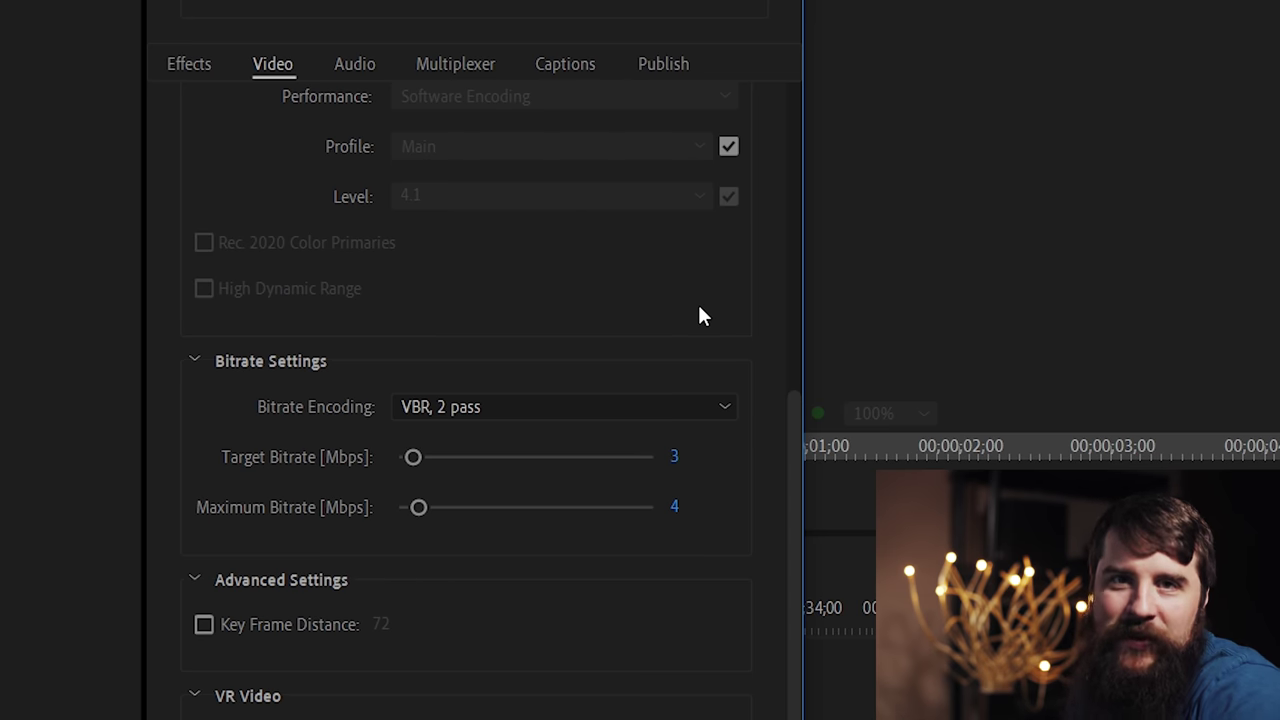
# - Check the AAC audio export settings, glancing back at the video settings
pyautogui.click(354, 64)
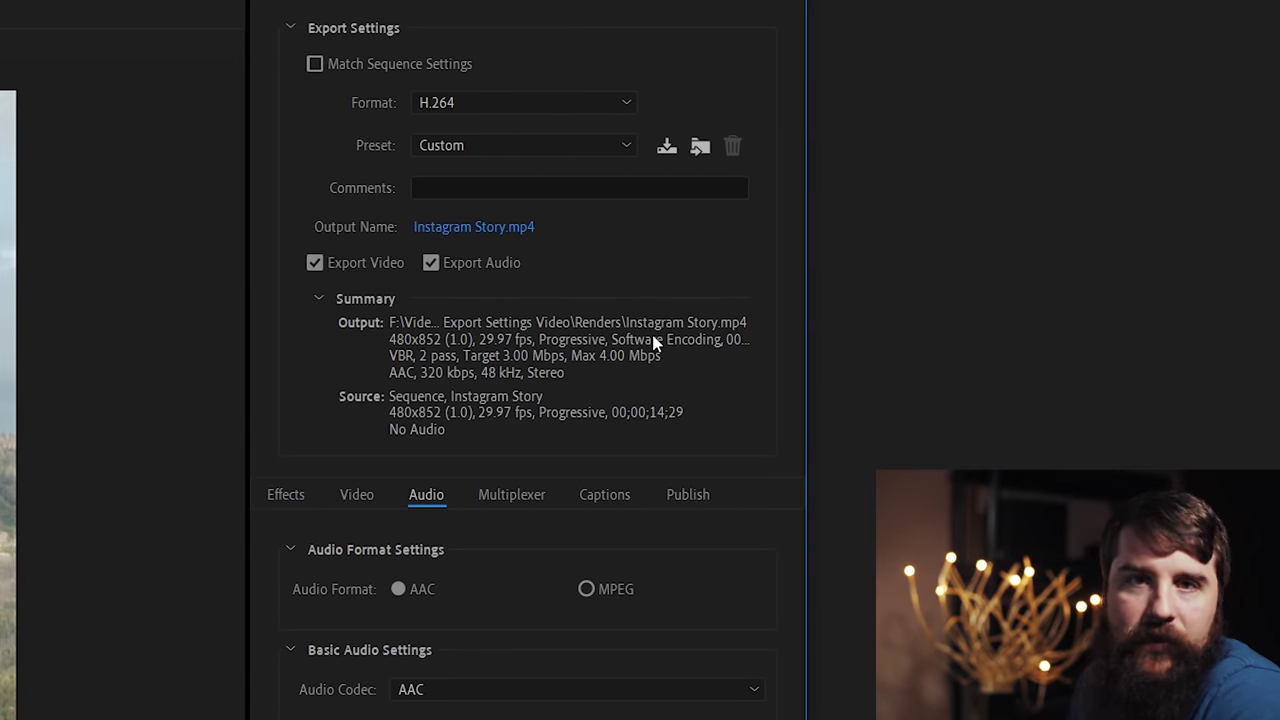
pyautogui.click(378, 494)
pyautogui.click(412, 500)
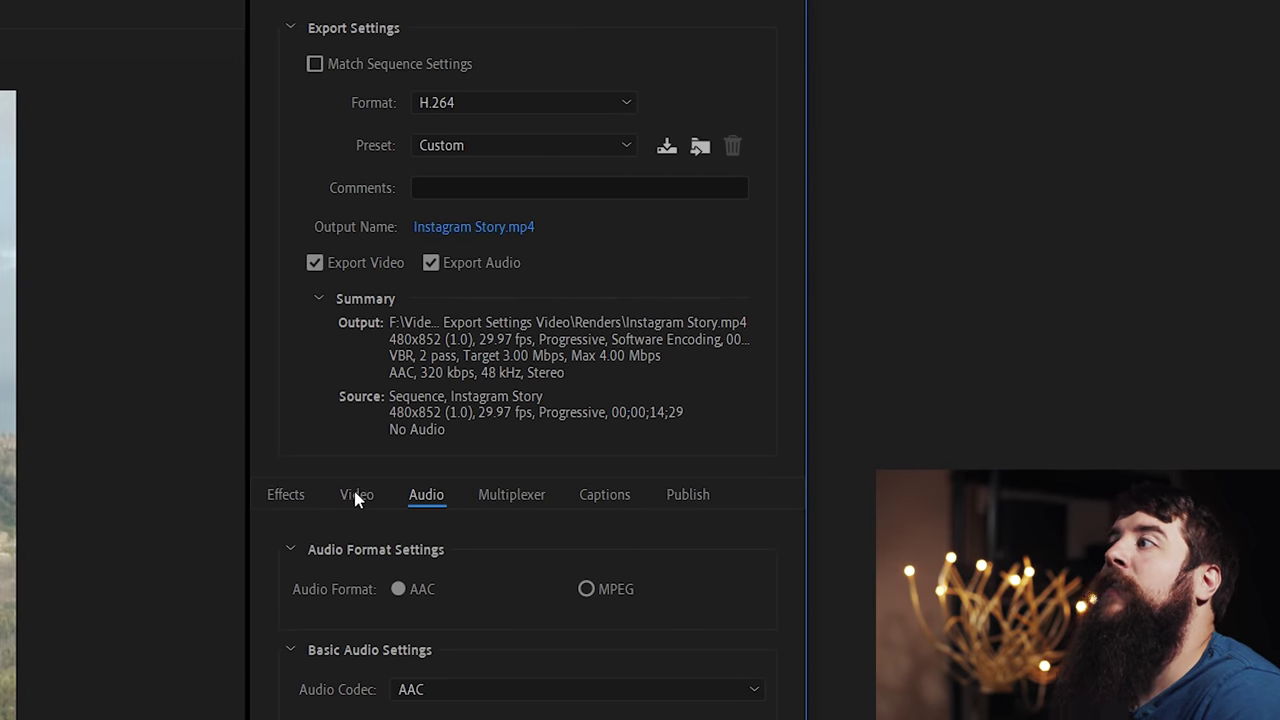
# - Save the settings as preset 'IG Stories 480x852 29.97fps' and keep it selected
pyautogui.click(667, 147)
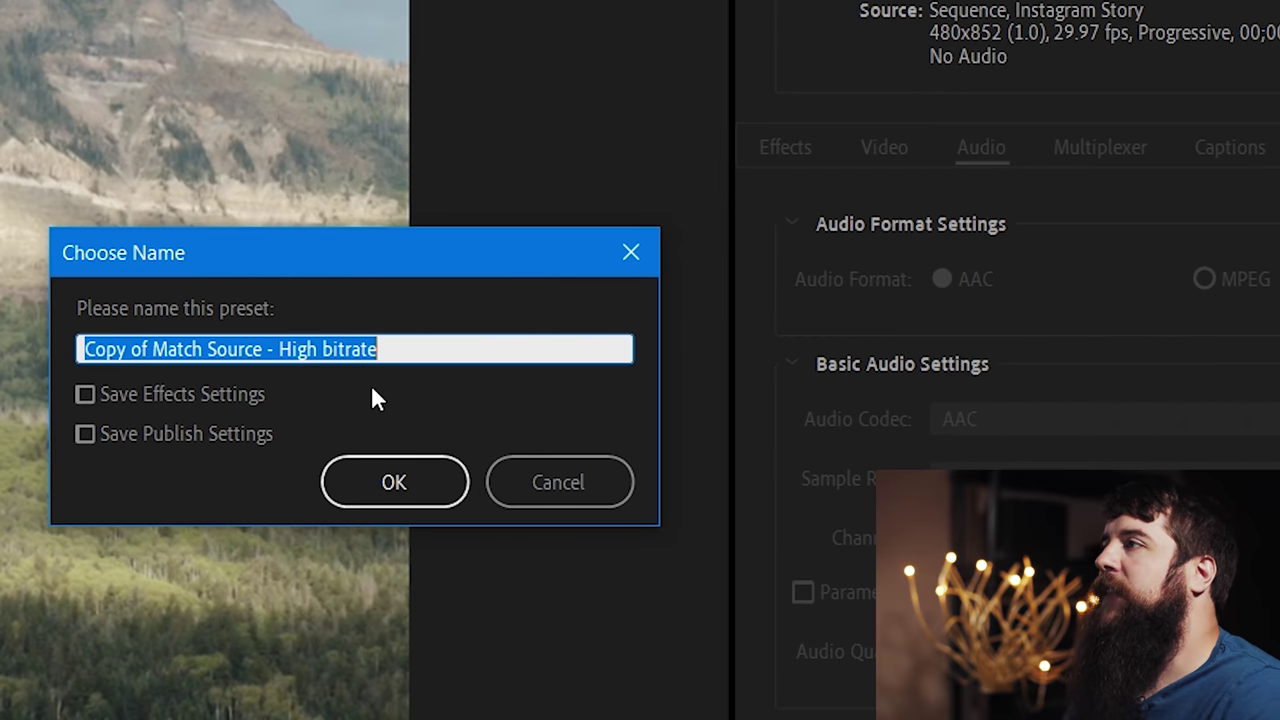
pyautogui.write('IG')
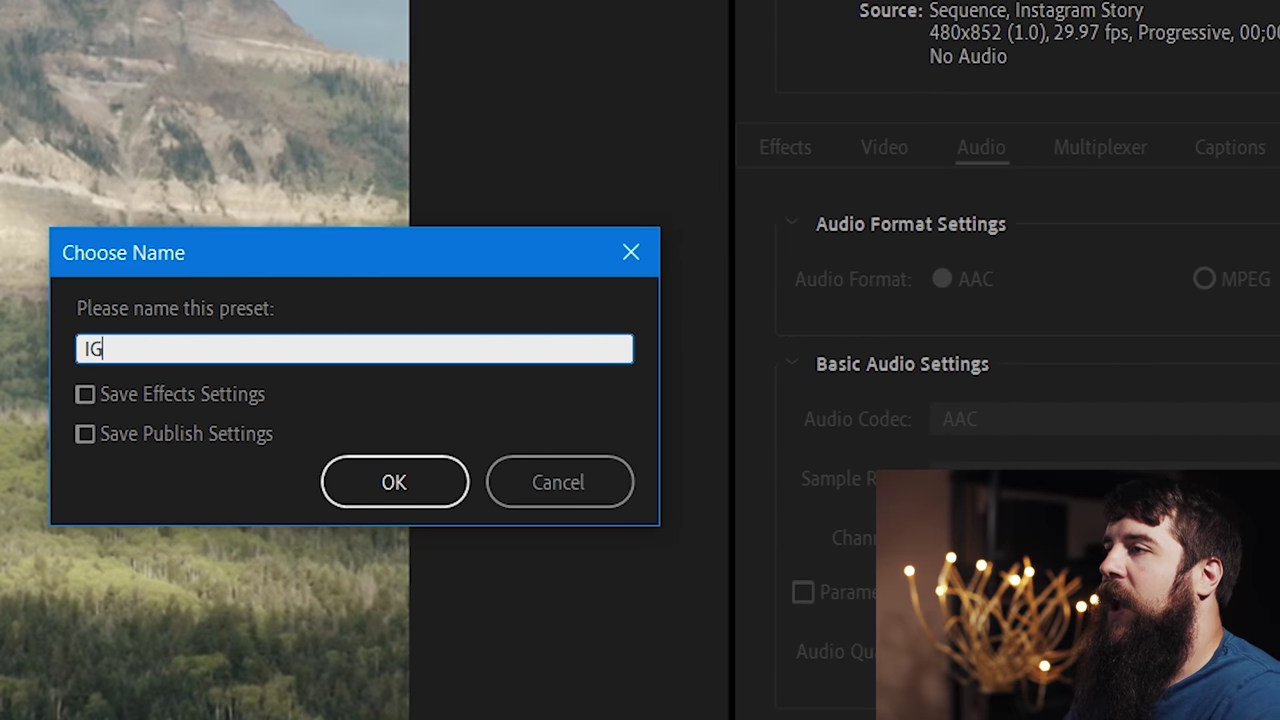
pyautogui.write(' Stories 480x78')
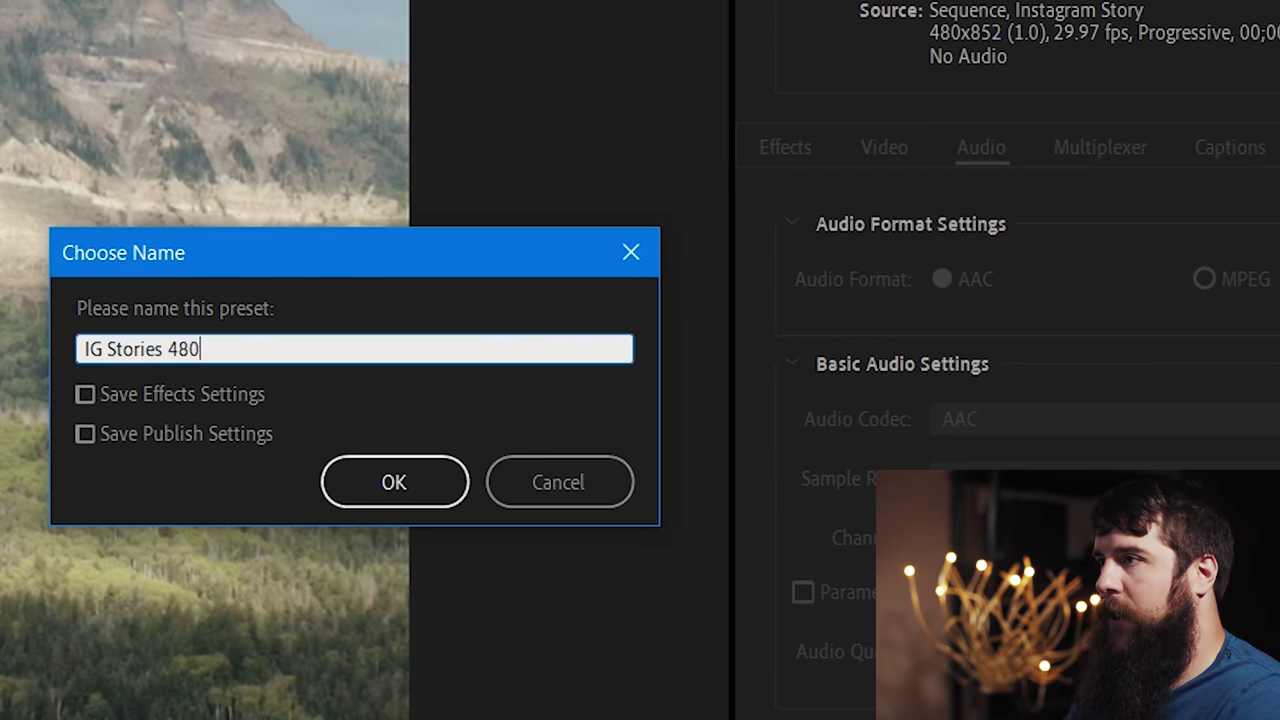
pyautogui.press('BackSpace')
pyautogui.press('BackSpace')
pyautogui.write('852 29.9')
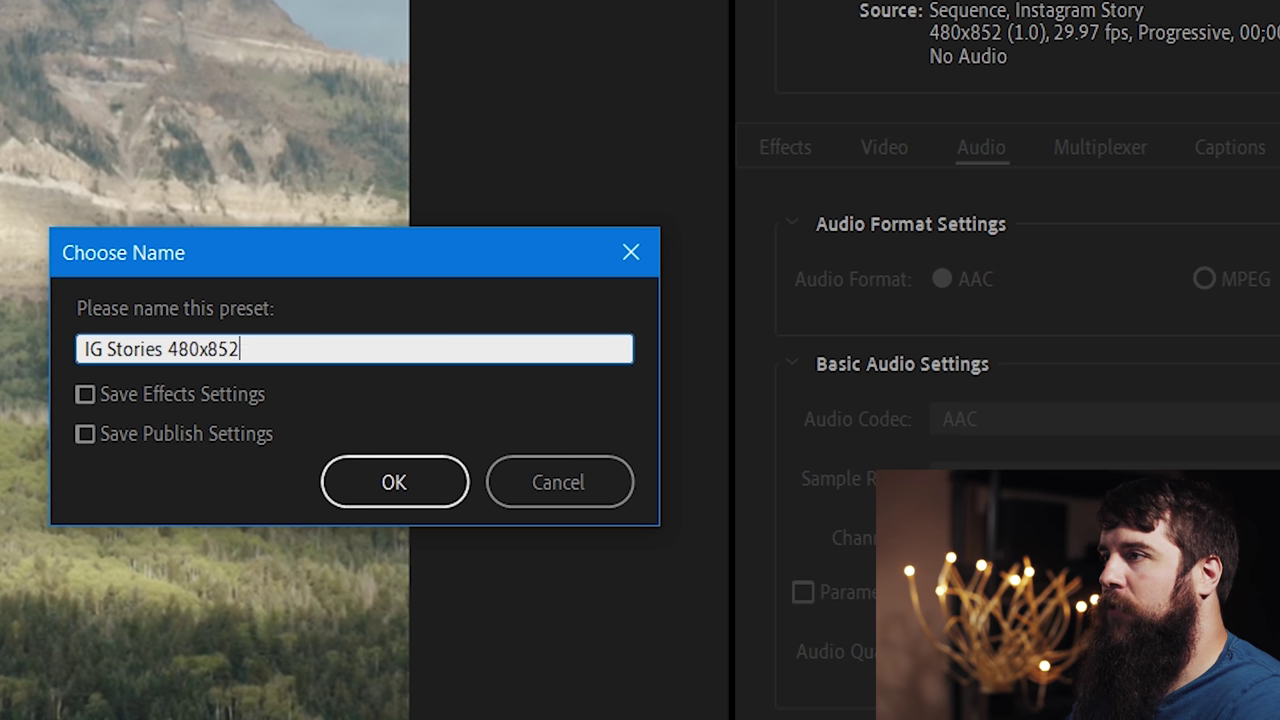
pyautogui.write('7fps')
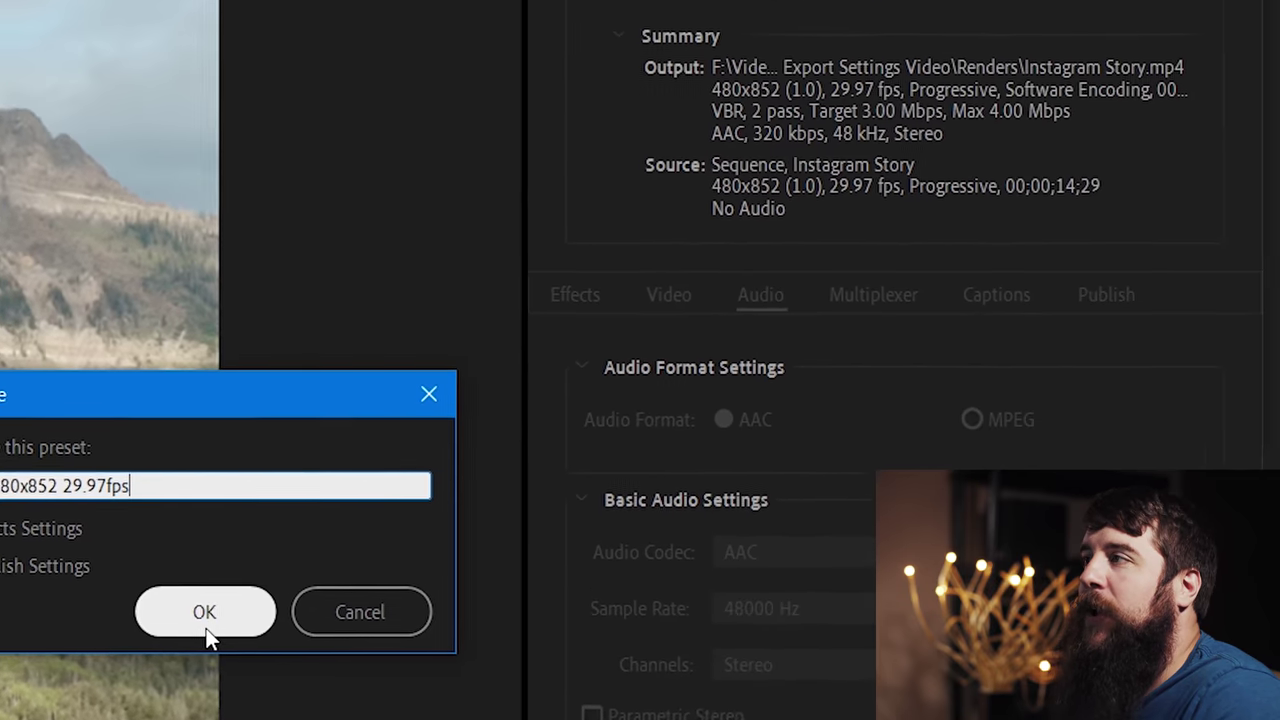
pyautogui.click(394, 482)
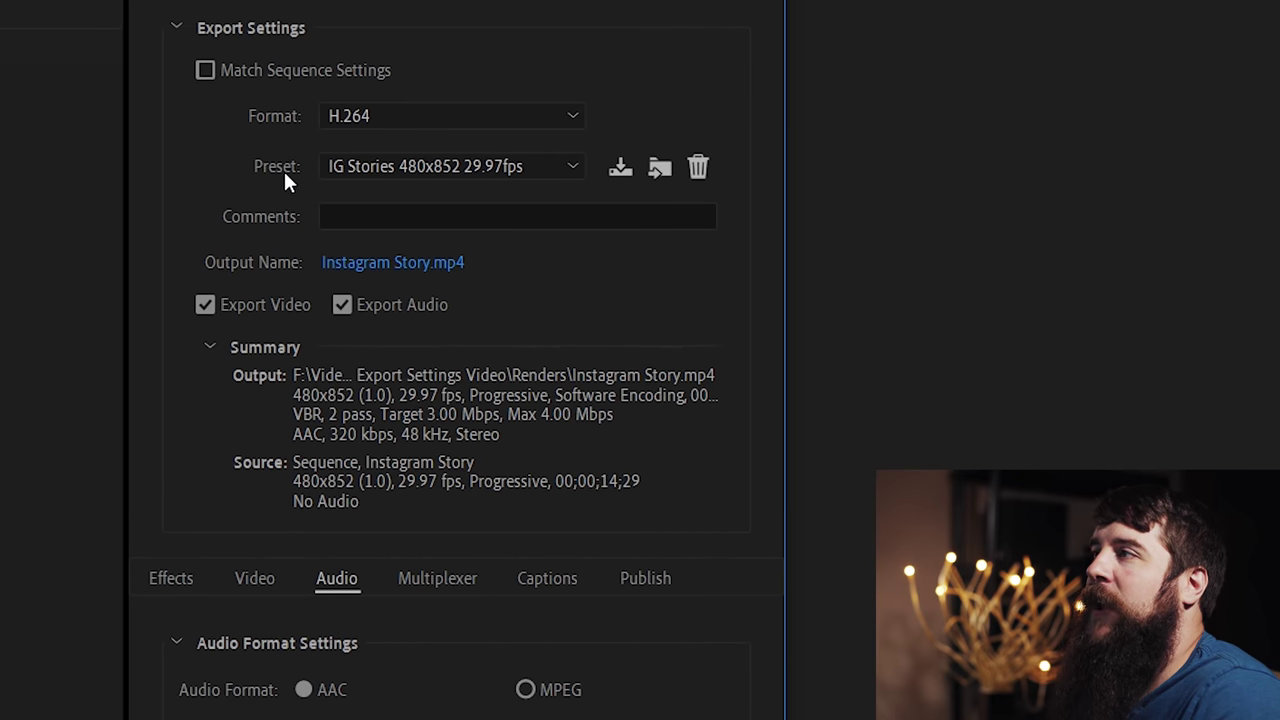
pyautogui.click(459, 166)
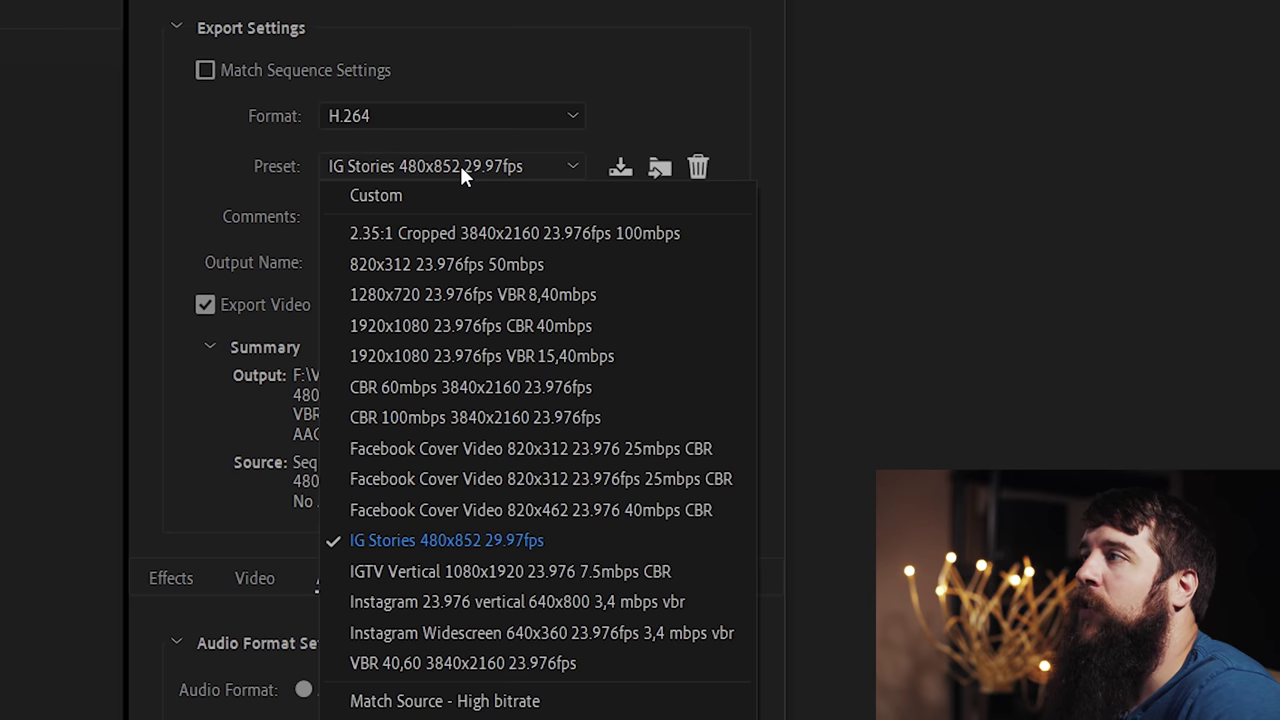
pyautogui.click(456, 537)
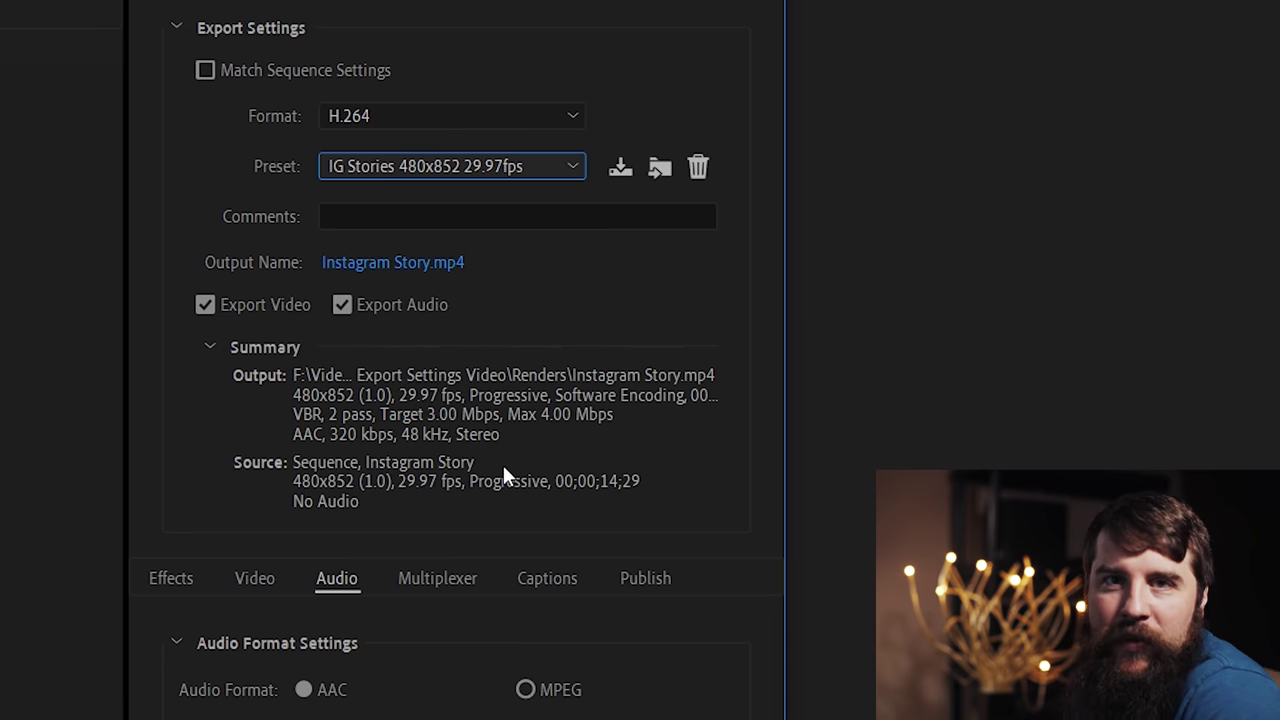
# - Send the 480x852 Instagram Story export to the Media Encoder queue
pyautogui.scroll(-3, 499, 464)
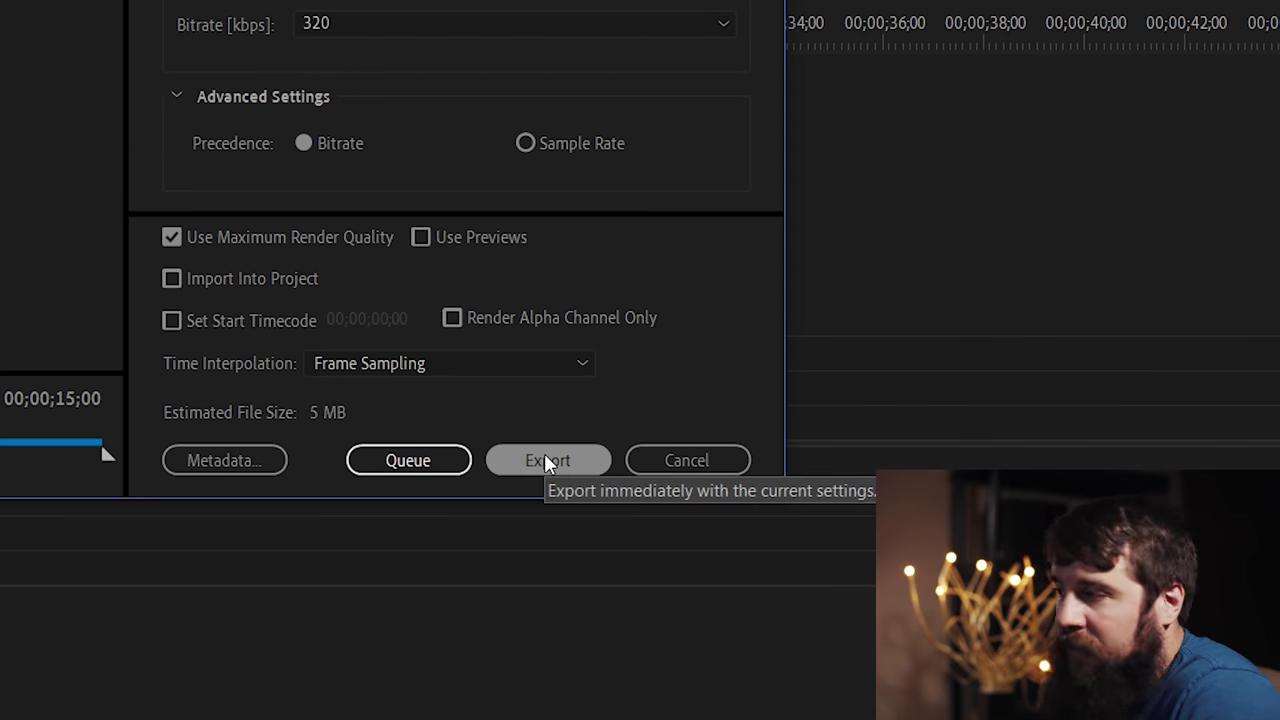
pyautogui.click(413, 468)
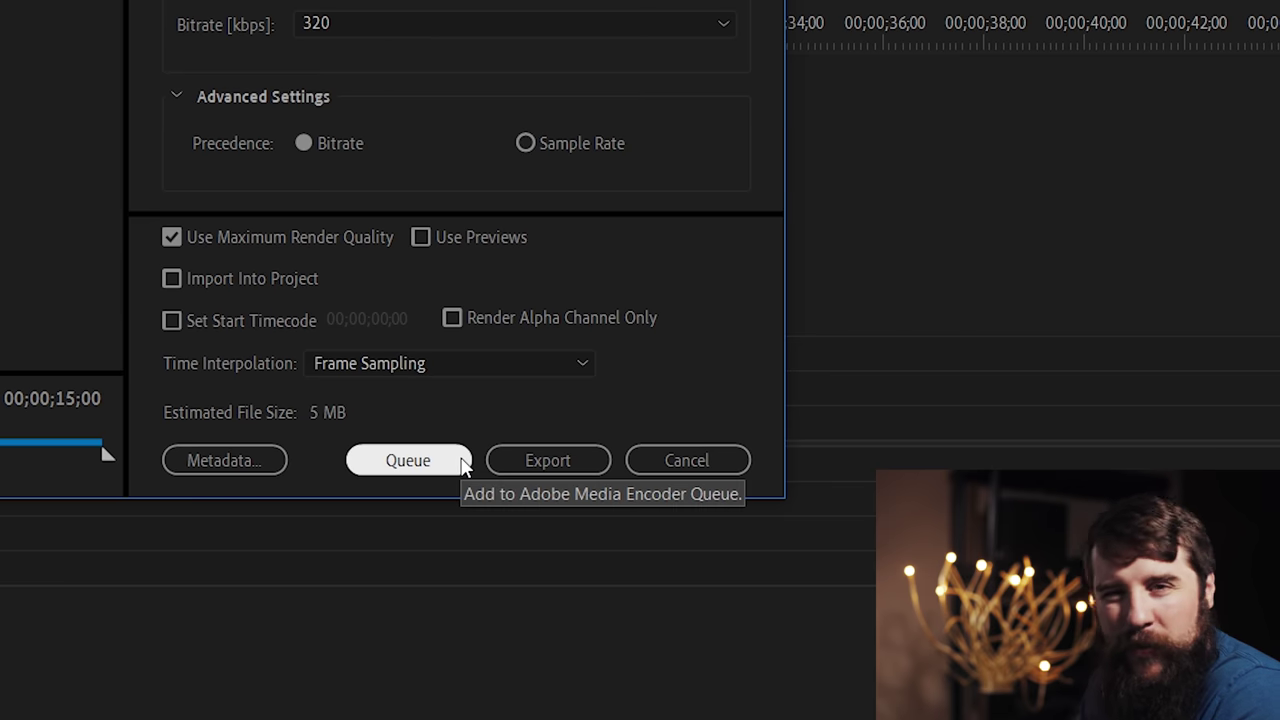
pyautogui.click(463, 465)
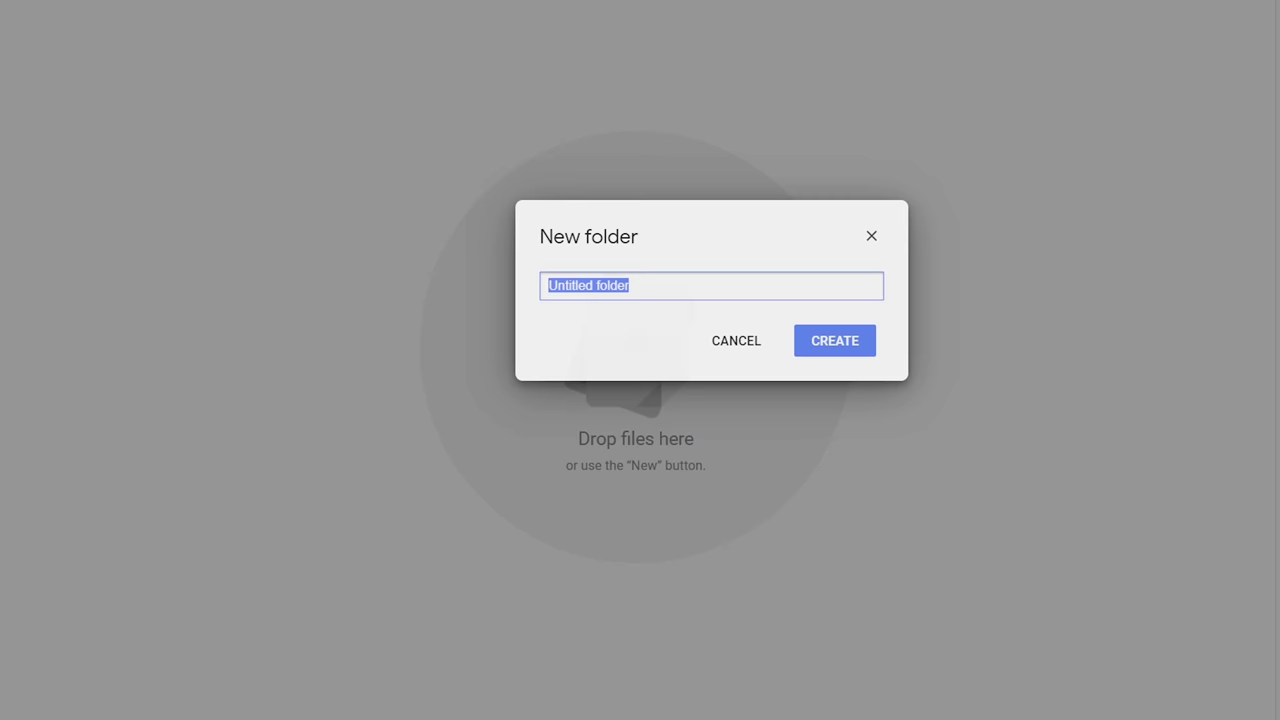
# - Name the new Google Drive folder 'Instagram'
pyautogui.write('Instagram')
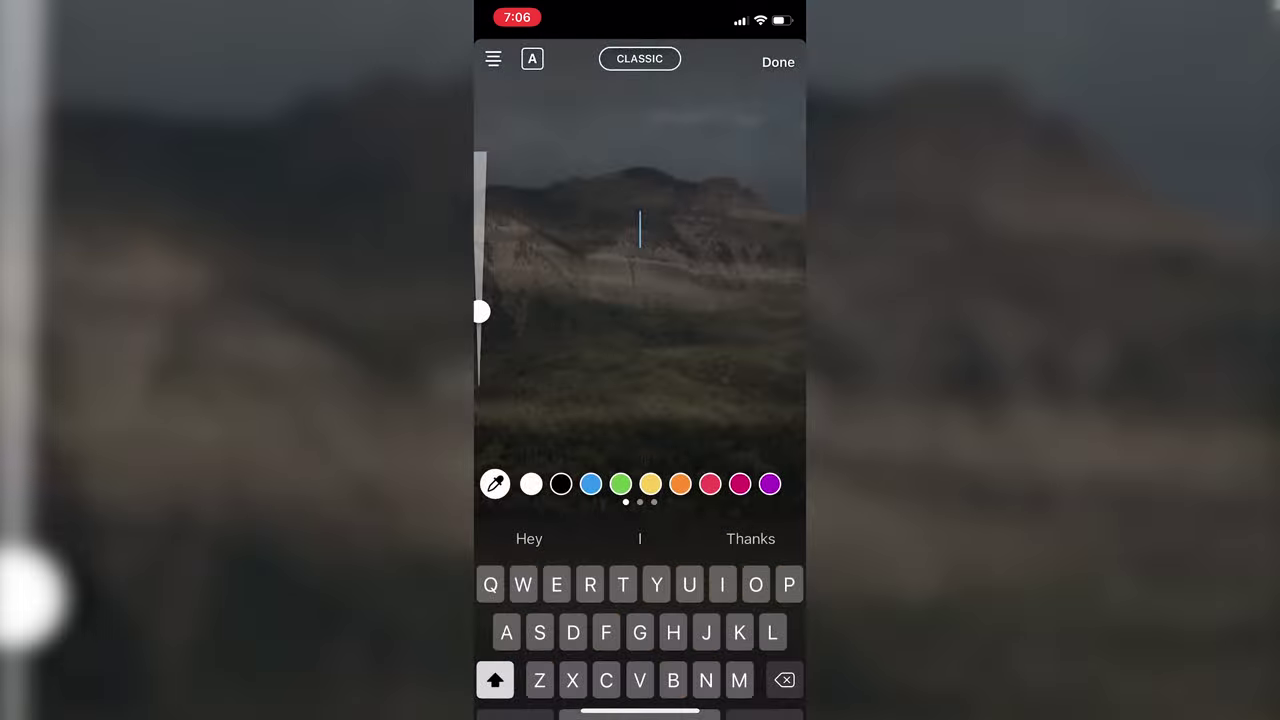
# - Caption the story 'Wow mountains. Much pretty. So beautiful.'
pyautogui.write('Wow mountains. Much pretty. So beautiful.')
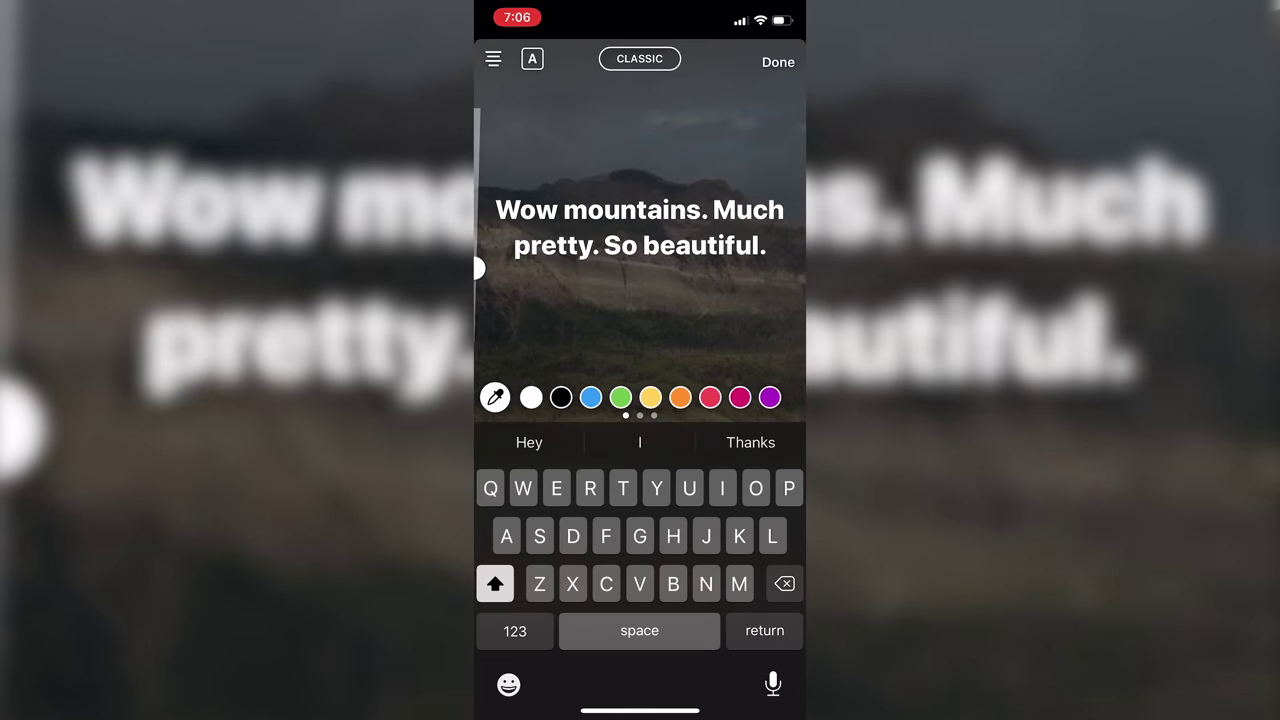